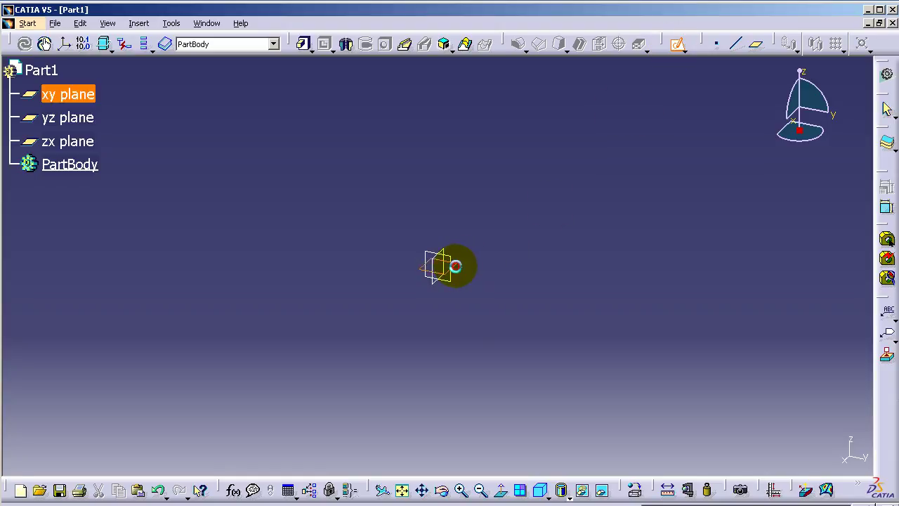
# Step: Open a sketch on the xy plane and draw a hexagon centred at the origin
pyautogui.click(455, 265)
pyautogui.click(454, 44)
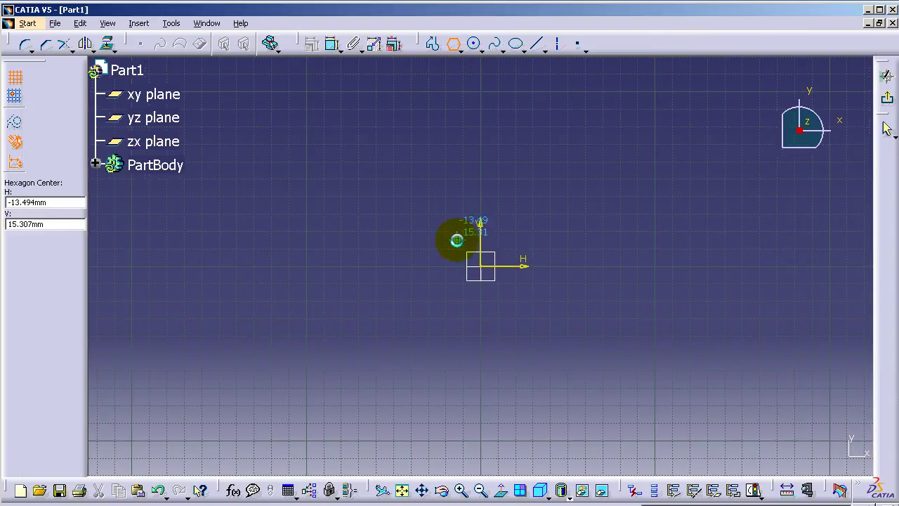
pyautogui.click(482, 267)
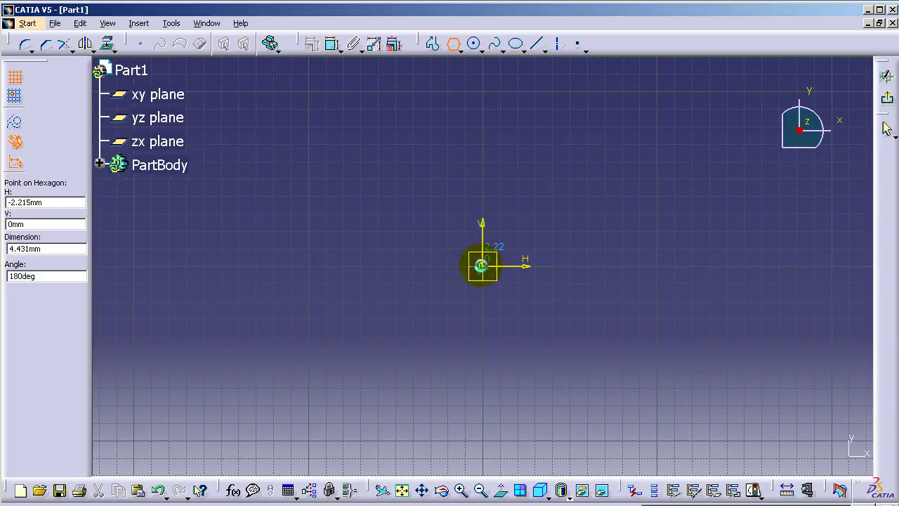
pyautogui.click(554, 263)
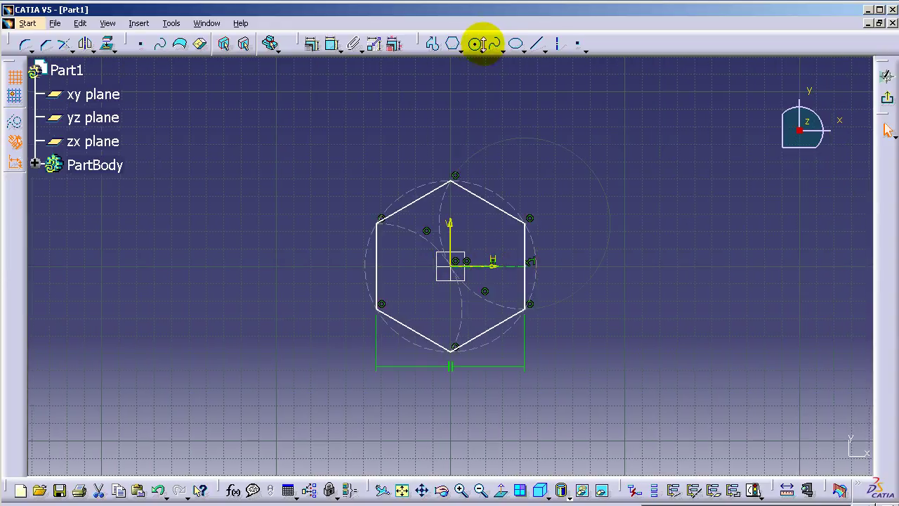
# Step: Draw a large outer circle and a small inner circle, both centred on the origin
pyautogui.click(475, 43)
pyautogui.click(482, 265)
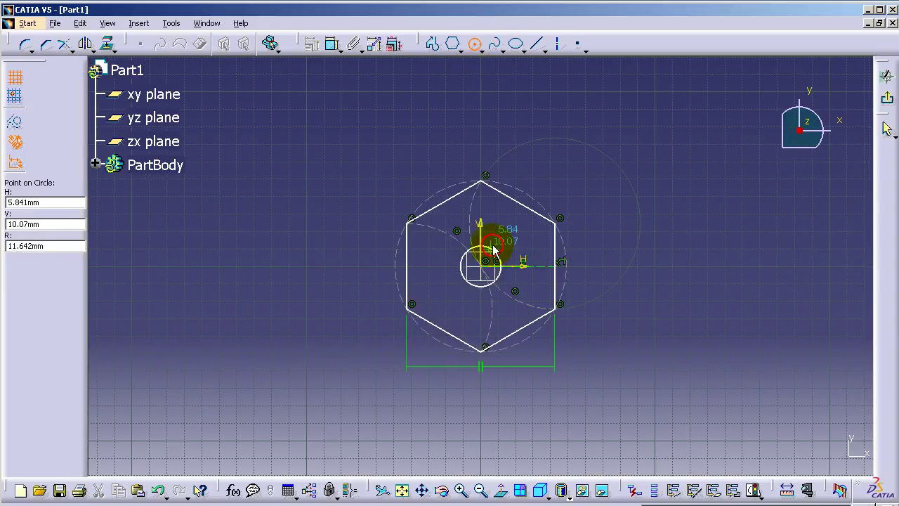
pyautogui.click(522, 151)
pyautogui.click(474, 44)
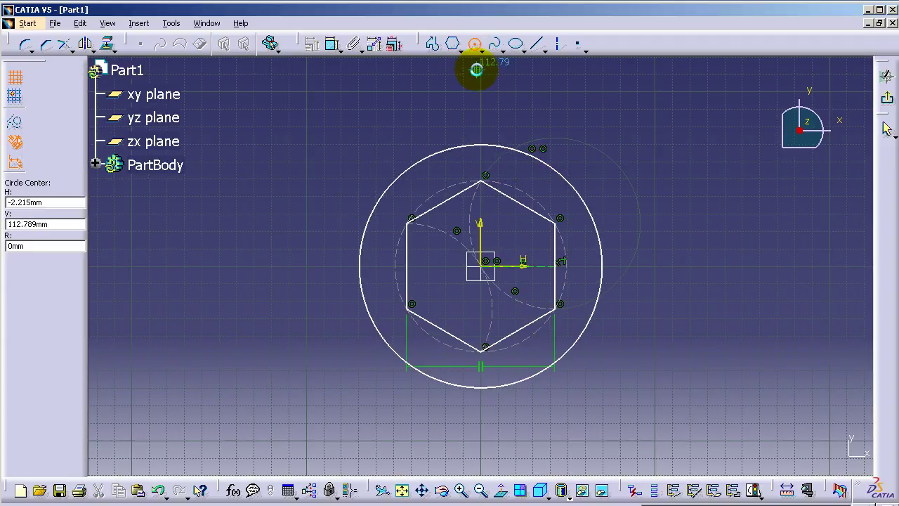
pyautogui.click(483, 267)
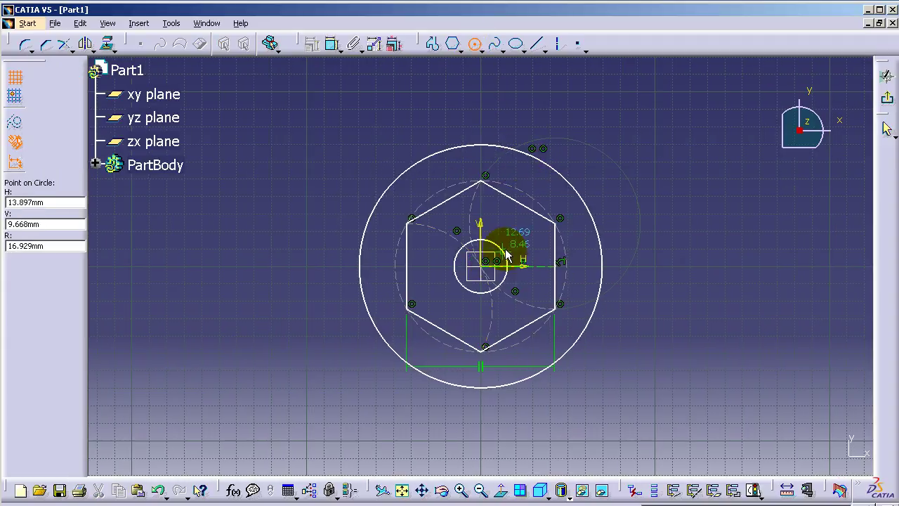
pyautogui.click(512, 250)
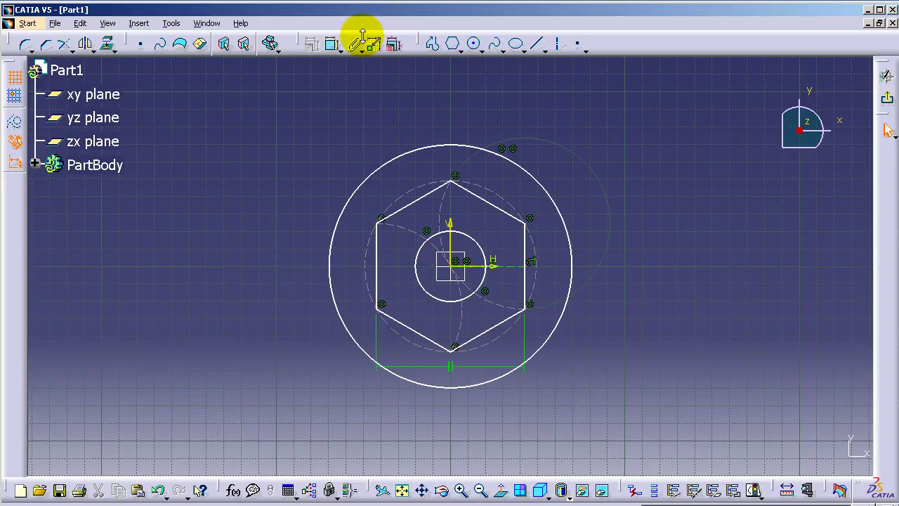
# Step: Add diameter dimensions to the outer circle, the hexagon's circle and the inner circle
pyautogui.click(541, 182)
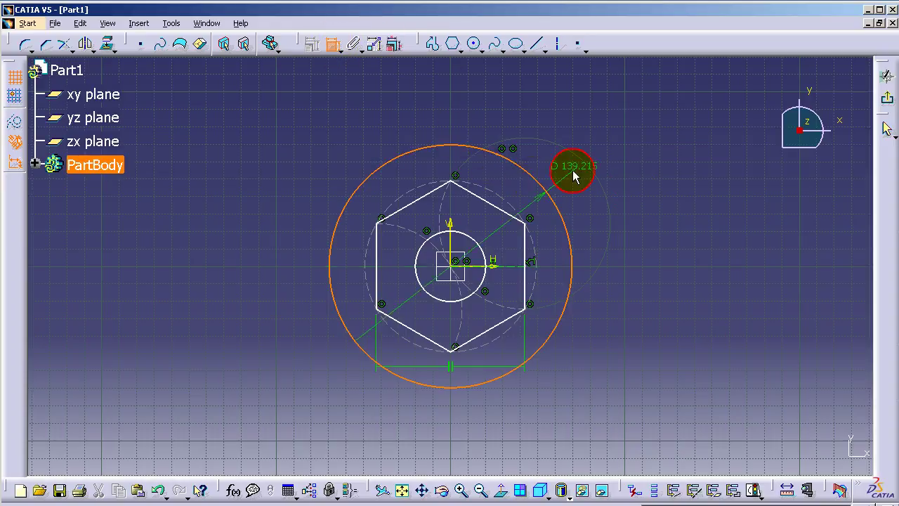
pyautogui.click(516, 208)
pyautogui.click(633, 220)
pyautogui.click(485, 281)
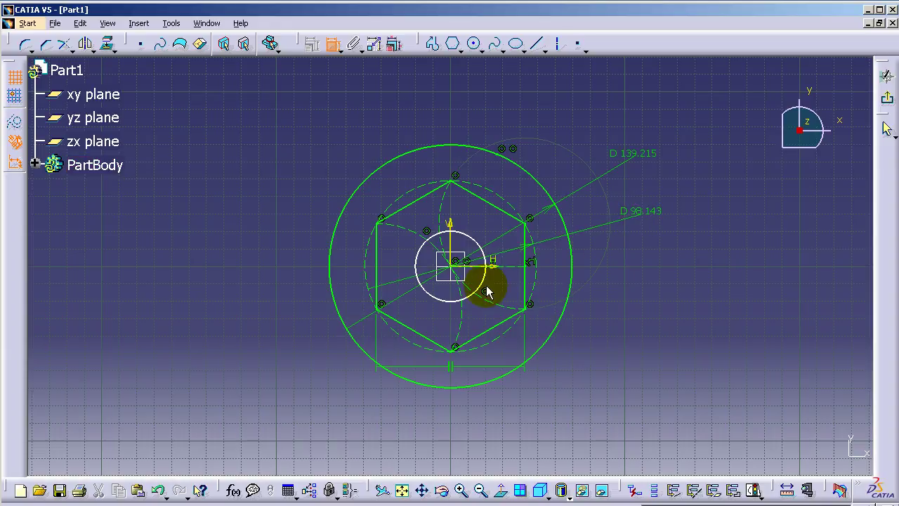
# Step: Set the diameters to 148, 100 and 76, then exit the sketch
pyautogui.doubleClick(640, 154)
pyautogui.write('148')
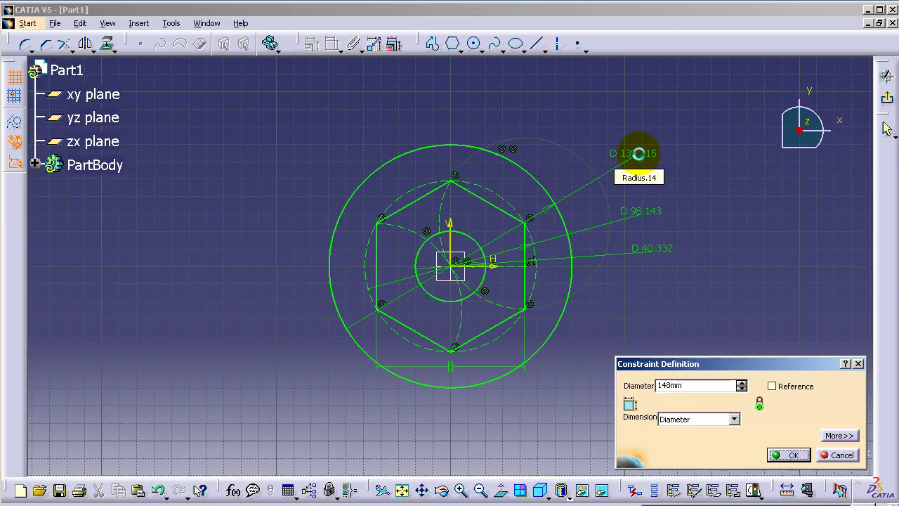
pyautogui.press('Return')
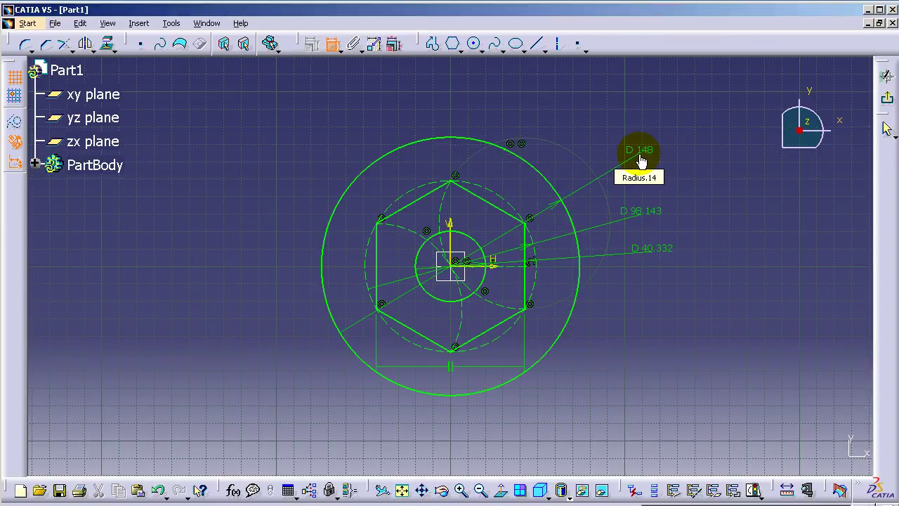
pyautogui.doubleClick(642, 213)
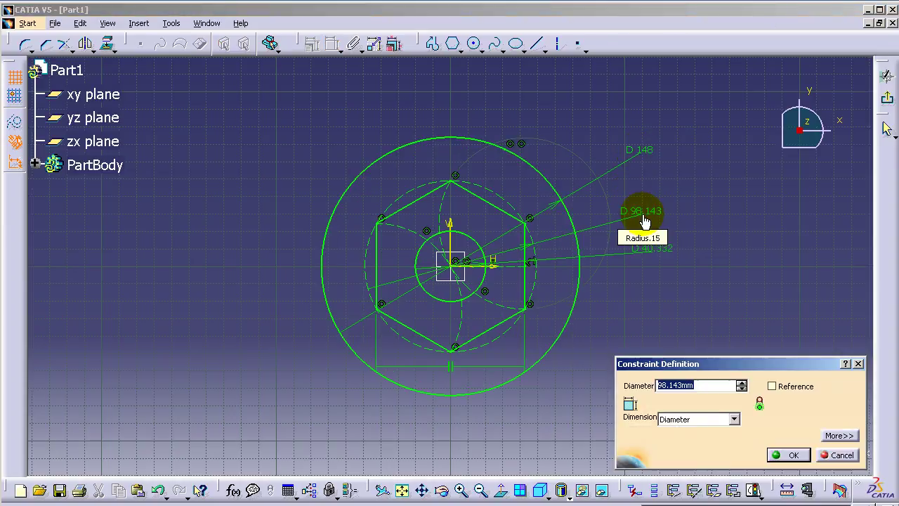
pyautogui.press('Return')
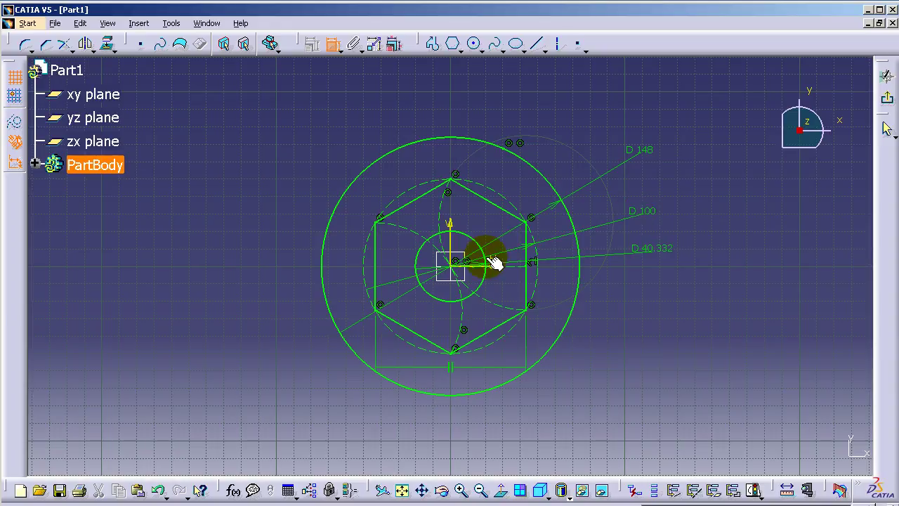
pyautogui.doubleClick(642, 250)
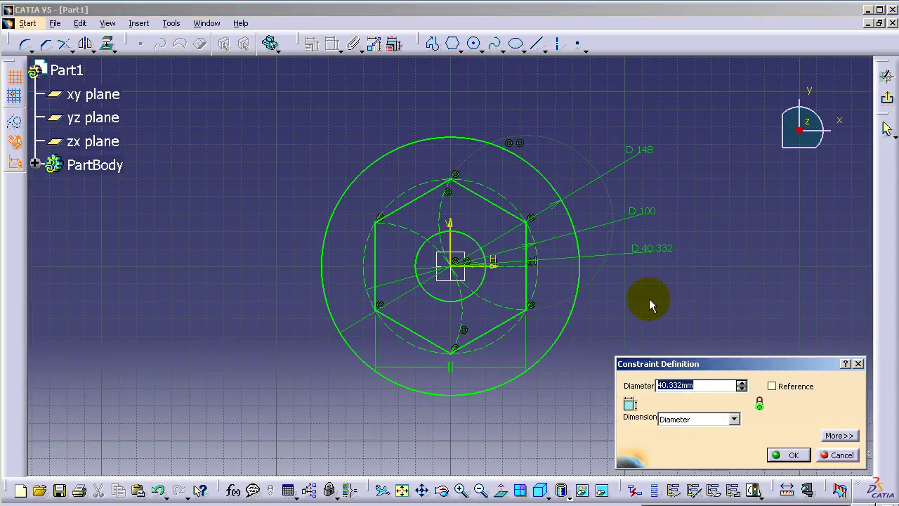
pyautogui.write('76')
pyautogui.press('Return')
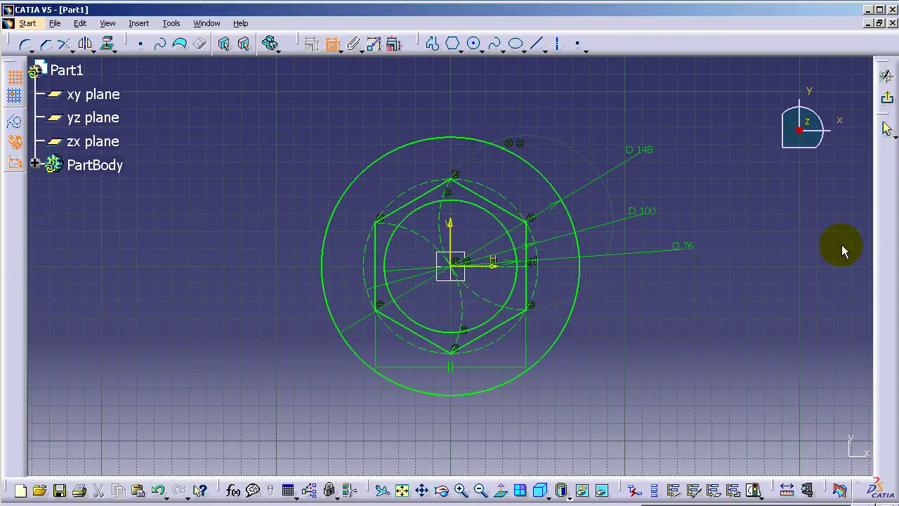
pyautogui.click(885, 101)
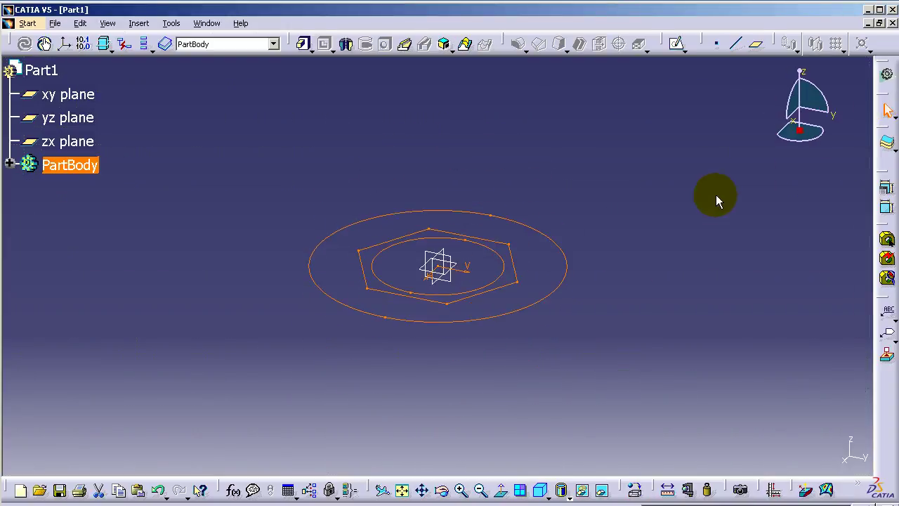
# Step: Pad only the hexagon sub-element of the sketch into a 20 mm tall prism
pyautogui.click(304, 45)
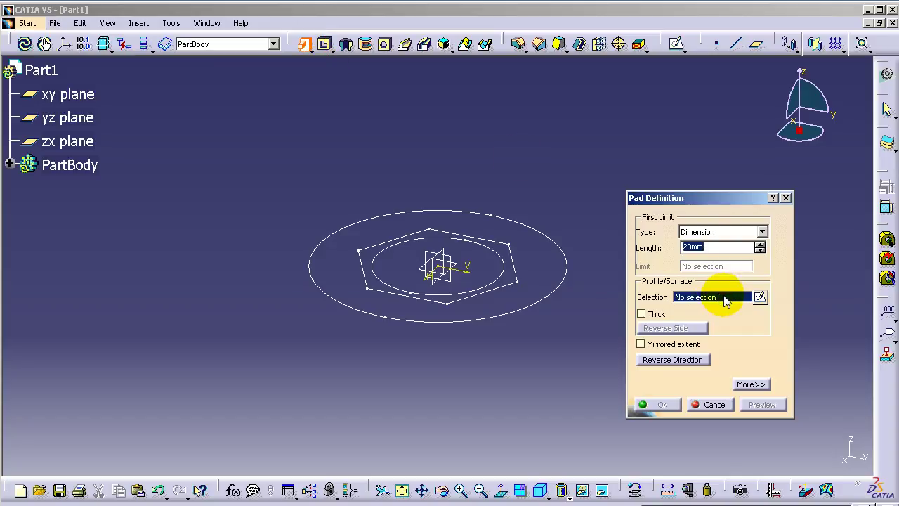
pyautogui.rightClick(725, 301)
pyautogui.click(776, 373)
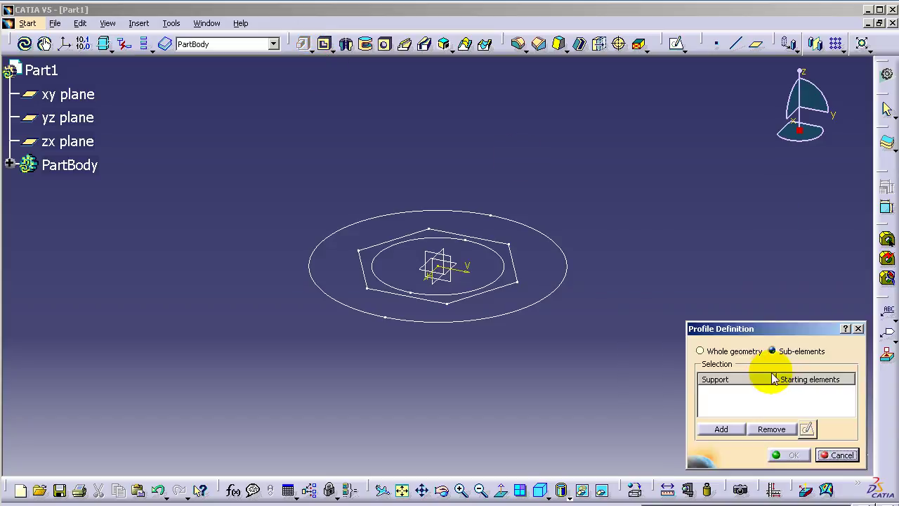
pyautogui.click(518, 277)
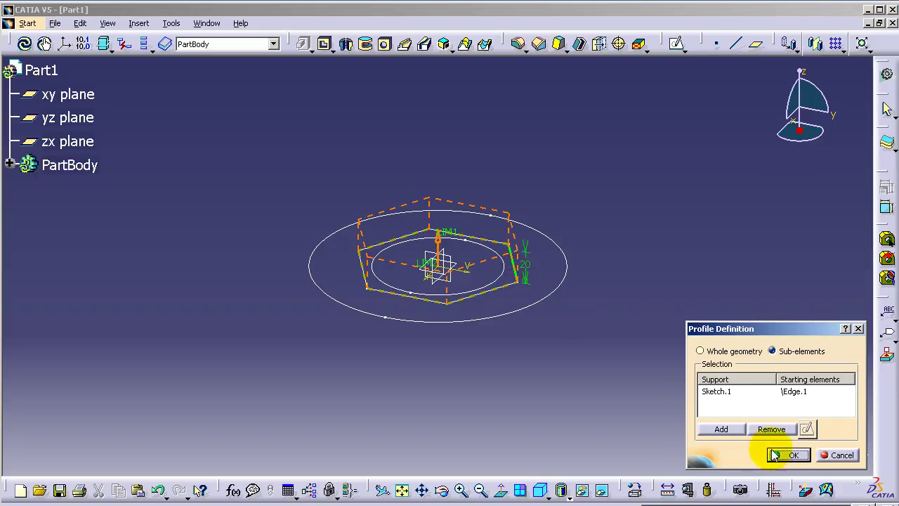
pyautogui.click(775, 455)
pyautogui.moveTo(711, 251); pyautogui.dragTo(637, 253)
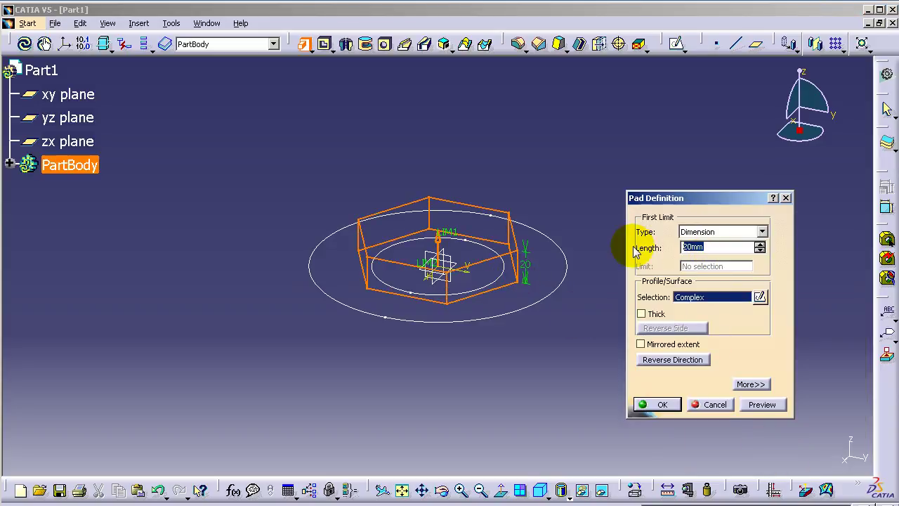
pyautogui.press('Return')
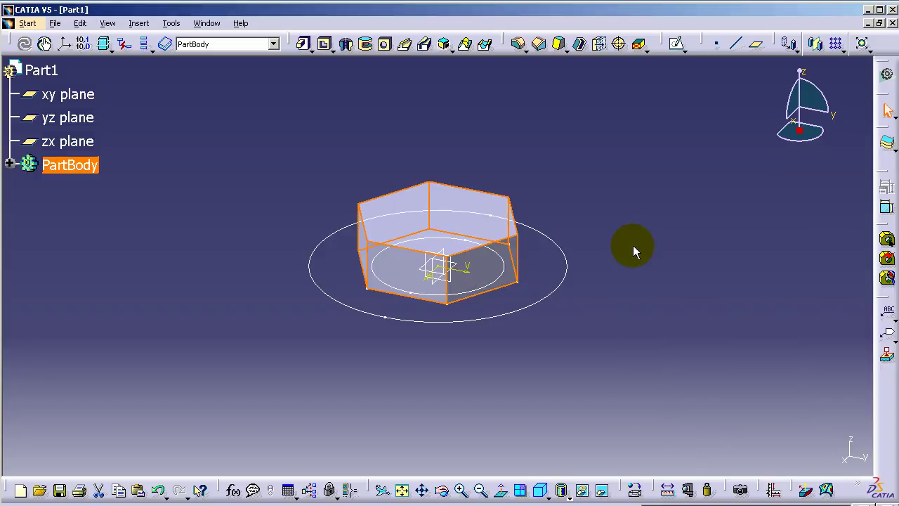
pyautogui.click(599, 254)
# Step: Pad the D76 inner circle 34 mm (12+22) downward into a cylindrical shank
pyautogui.click(303, 45)
pyautogui.rightClick(715, 296)
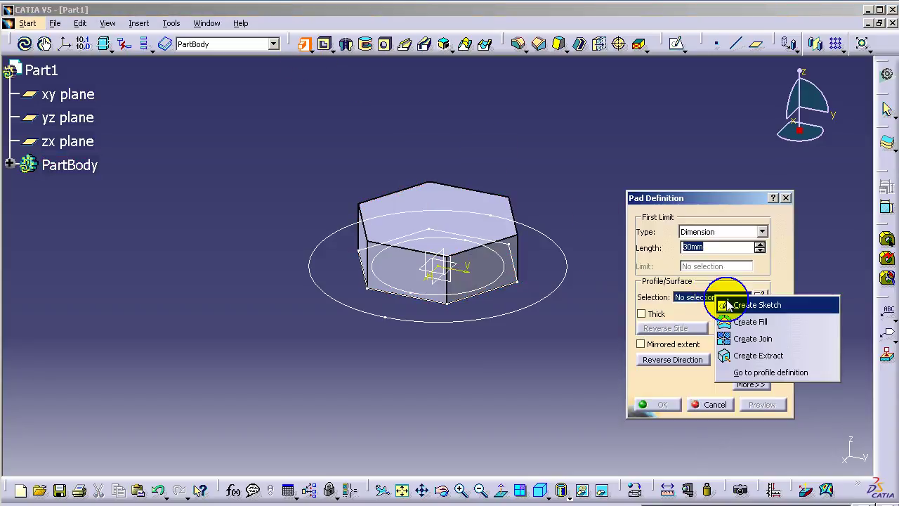
pyautogui.click(771, 372)
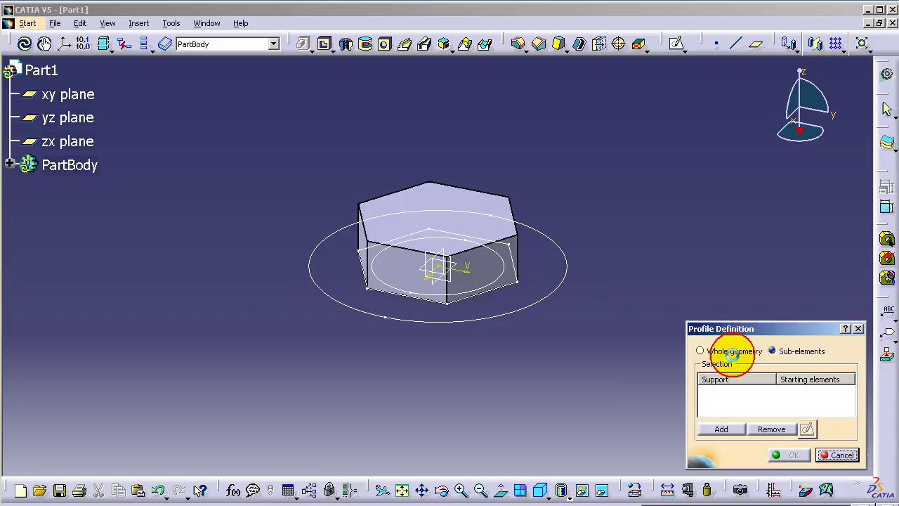
pyautogui.click(510, 274)
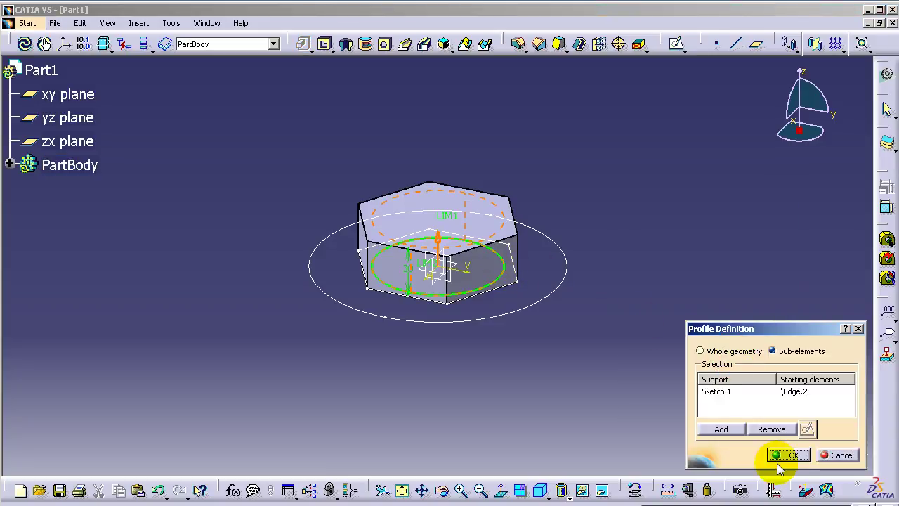
pyautogui.click(786, 455)
pyautogui.click(657, 360)
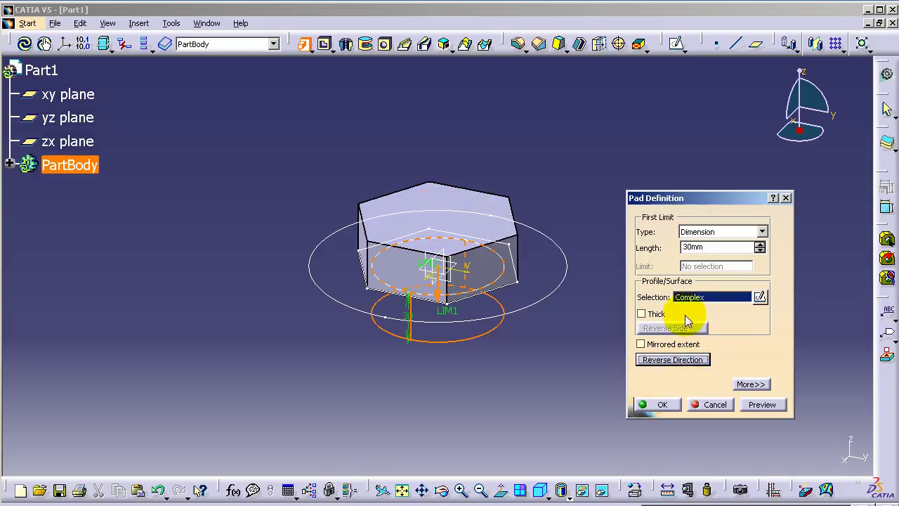
pyautogui.moveTo(711, 247); pyautogui.dragTo(646, 249)
pyautogui.write('12+22')
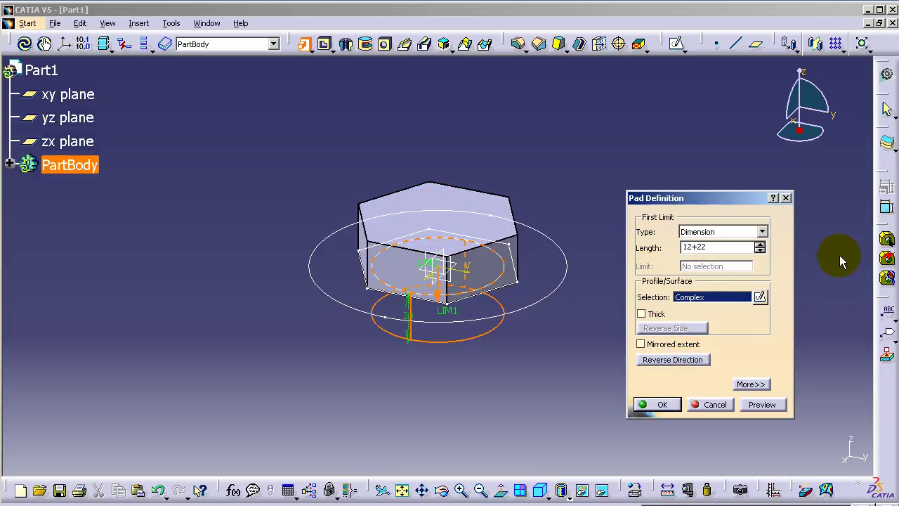
pyautogui.click(764, 405)
pyautogui.click(661, 405)
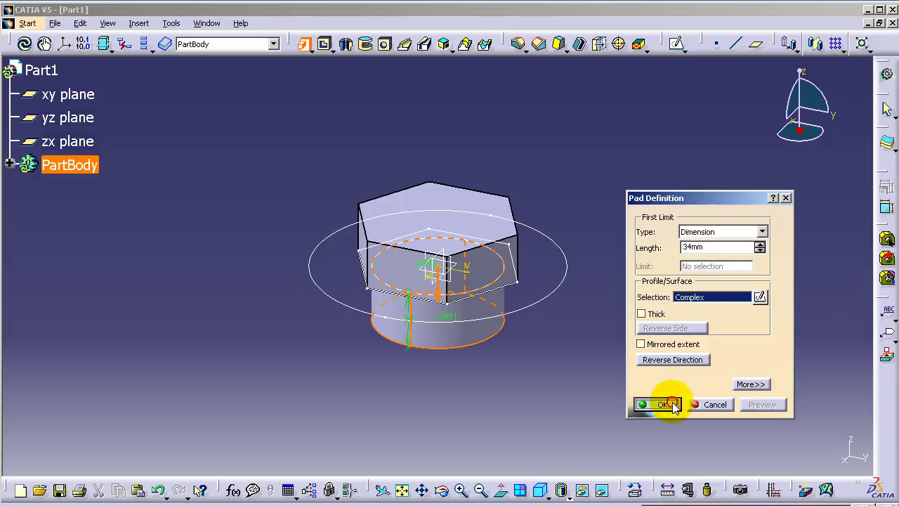
pyautogui.click(304, 44)
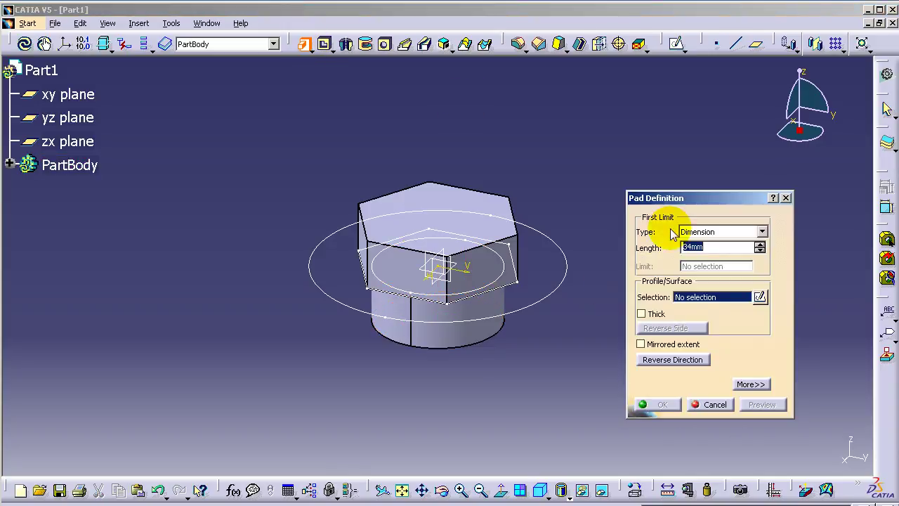
# Step: Pad the D148 outer circle 12 mm downward as a flange under the hex head
pyautogui.rightClick(719, 298)
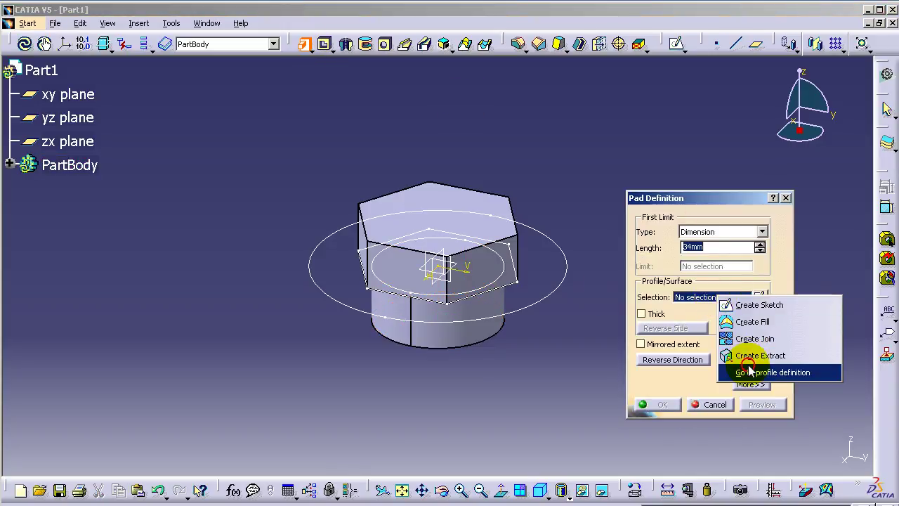
pyautogui.click(749, 372)
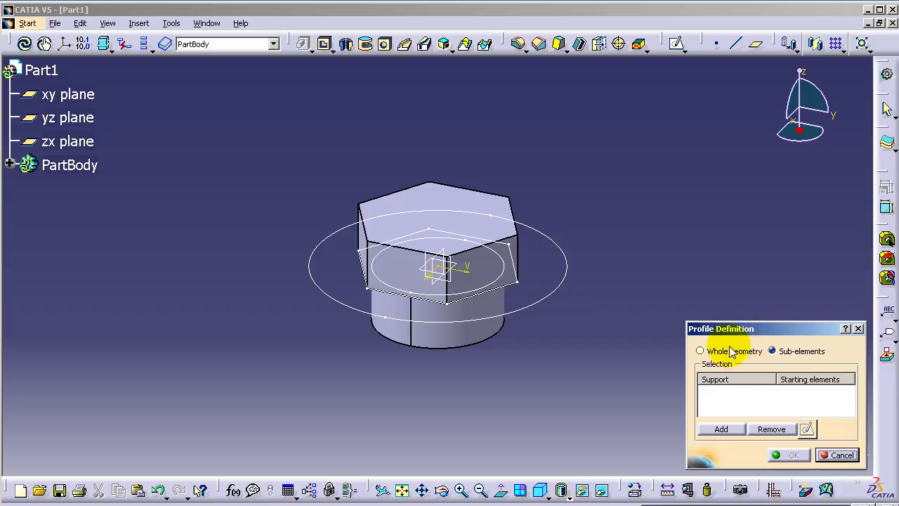
pyautogui.click(540, 297)
pyautogui.click(773, 453)
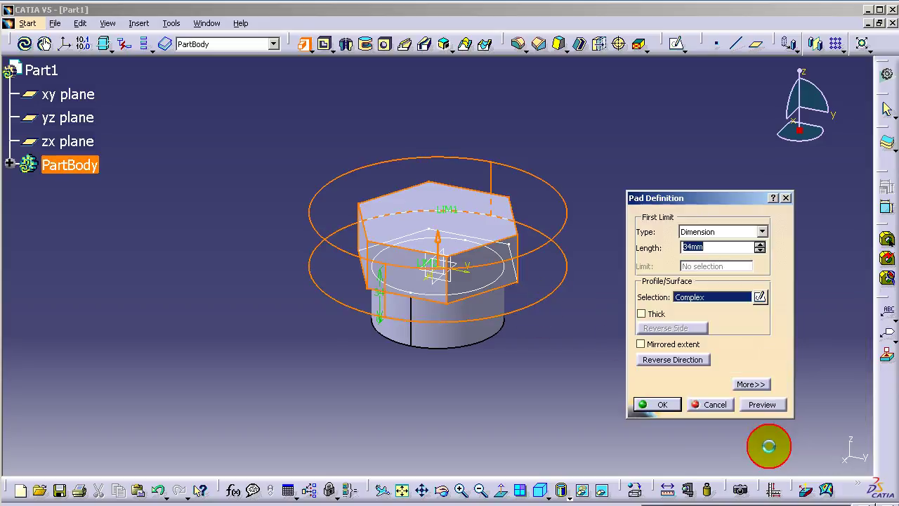
pyautogui.click(678, 360)
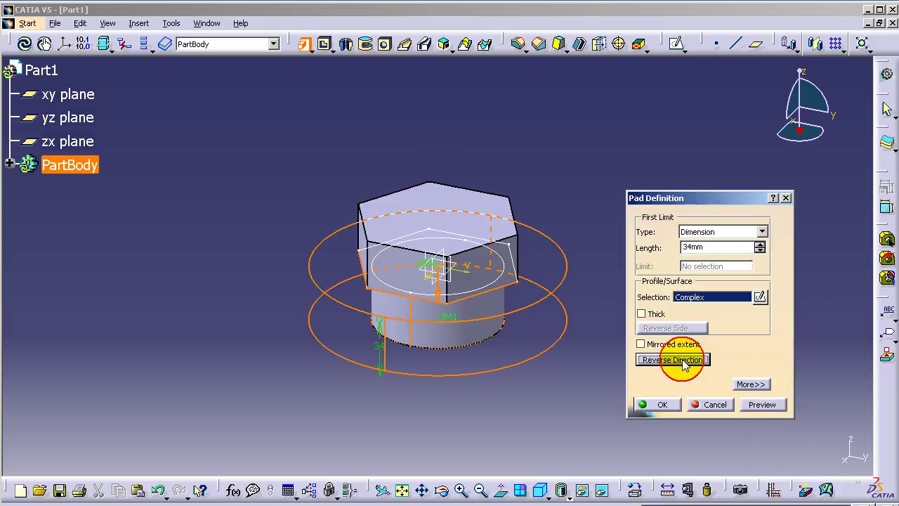
pyautogui.doubleClick(718, 248)
pyautogui.write('12')
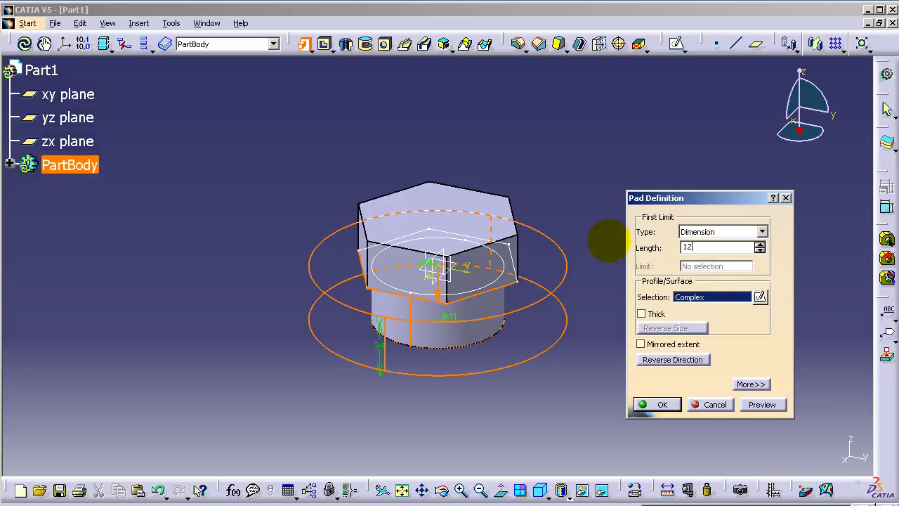
pyautogui.click(760, 404)
pyautogui.click(658, 406)
pyautogui.moveTo(594, 359)
pyautogui.mouseDown(button='middle')
pyautogui.moveTo(557, 383)
pyautogui.moveTo(559, 403)
pyautogui.mouseUp(button='middle')
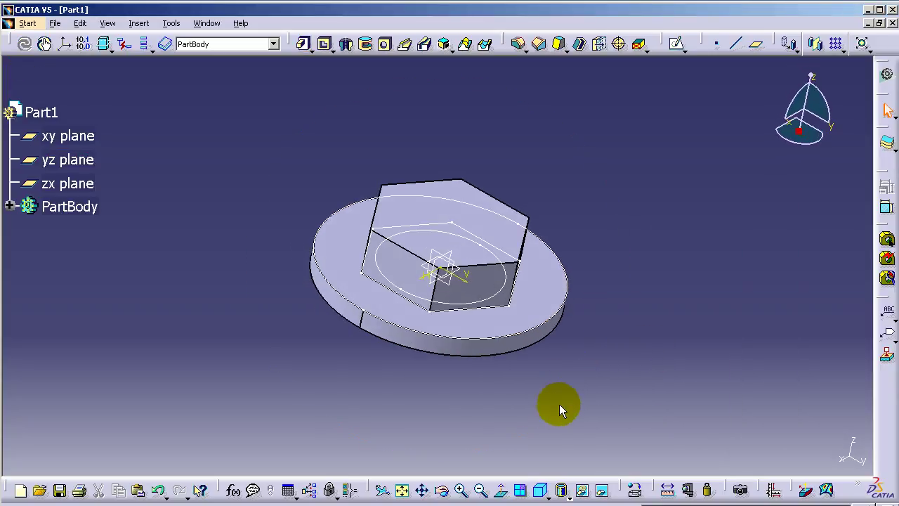
# Step: Open a sketch on the yz plane, leave it unused, and rotate the part
pyautogui.click(677, 44)
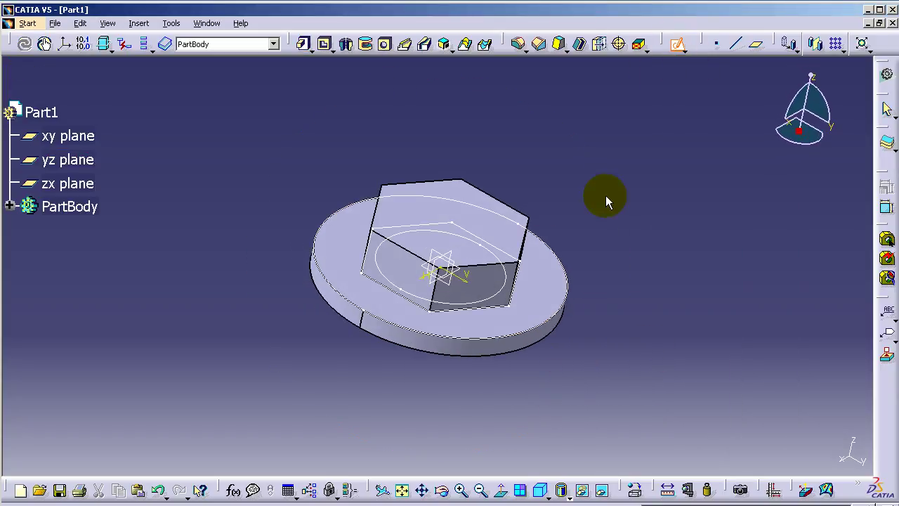
pyautogui.click(460, 283)
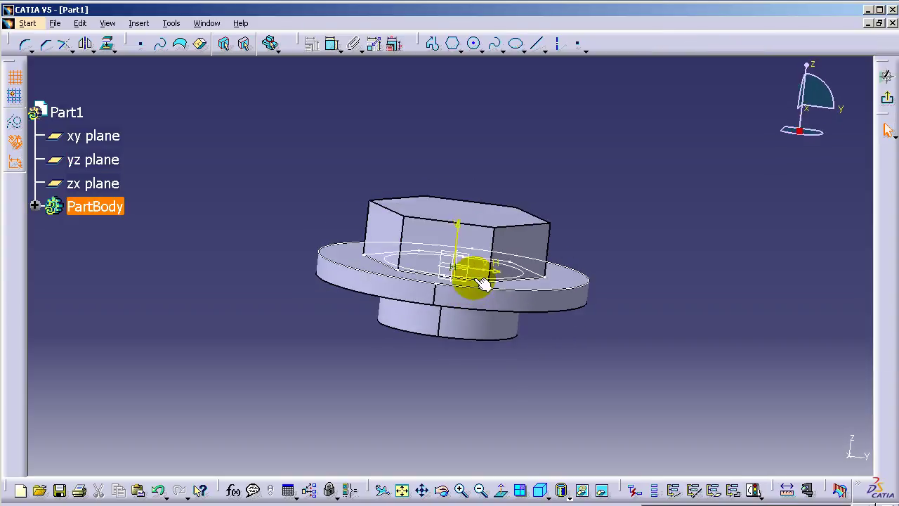
pyautogui.click(889, 102)
pyautogui.moveTo(636, 189)
pyautogui.mouseDown(button='middle')
pyautogui.moveTo(552, 236)
pyautogui.moveTo(531, 285)
pyautogui.moveTo(518, 260)
pyautogui.mouseUp(button='middle')
# Step: Open a sketch on the zx plane and draw a closed triangle above the head
pyautogui.click(676, 44)
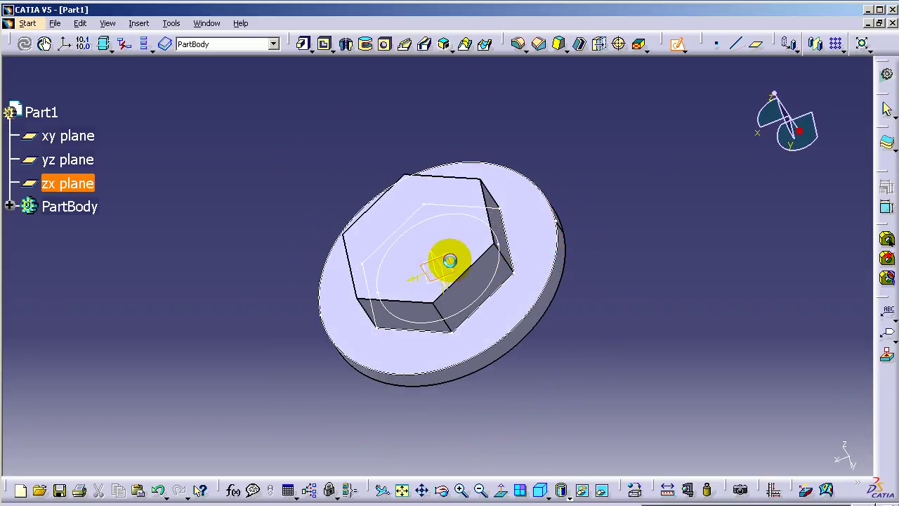
pyautogui.click(449, 261)
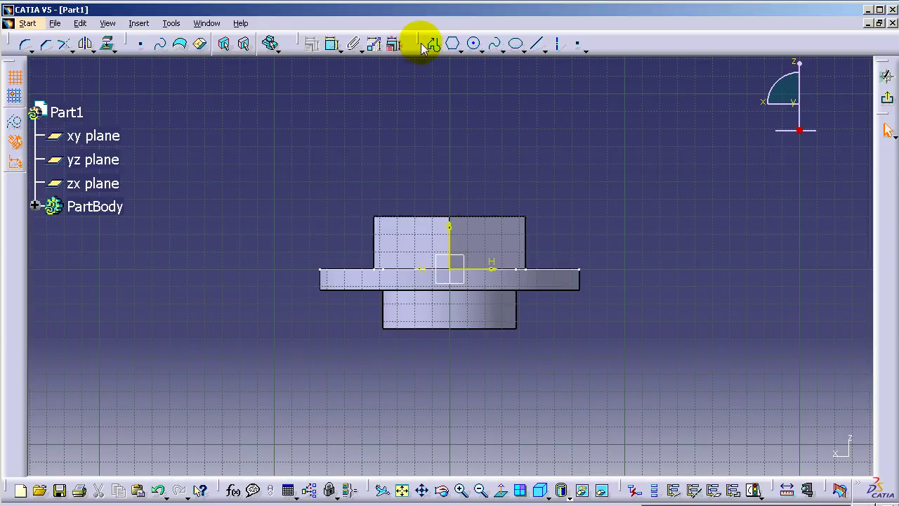
pyautogui.click(432, 45)
pyautogui.click(545, 194)
pyautogui.click(583, 236)
pyautogui.click(583, 195)
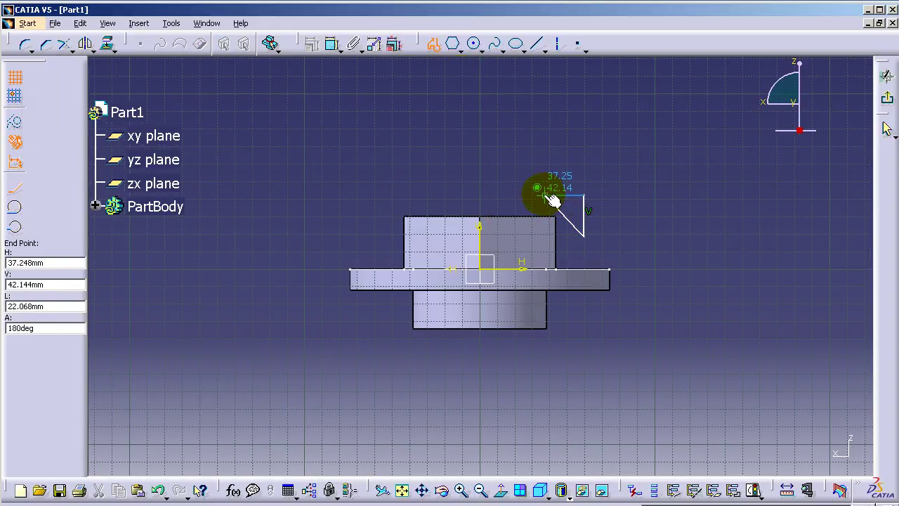
pyautogui.click(545, 196)
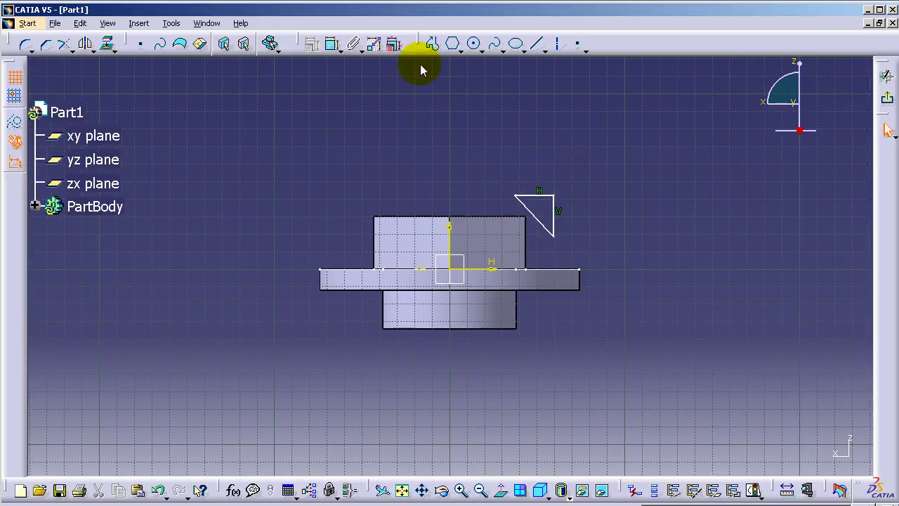
# Step: Dimension the triangle's slanted-edge angle and its height above the H axis
pyautogui.click(334, 44)
pyautogui.click(552, 224)
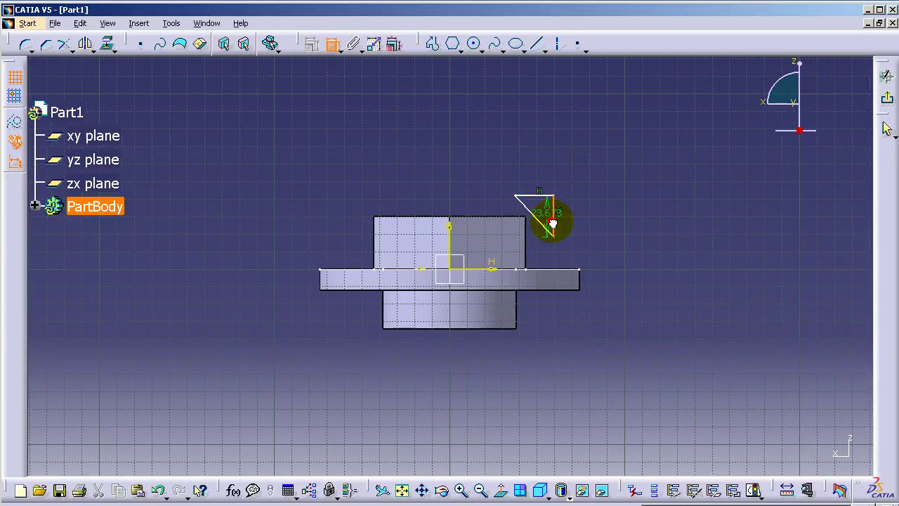
pyautogui.click(552, 210)
pyautogui.click(536, 197)
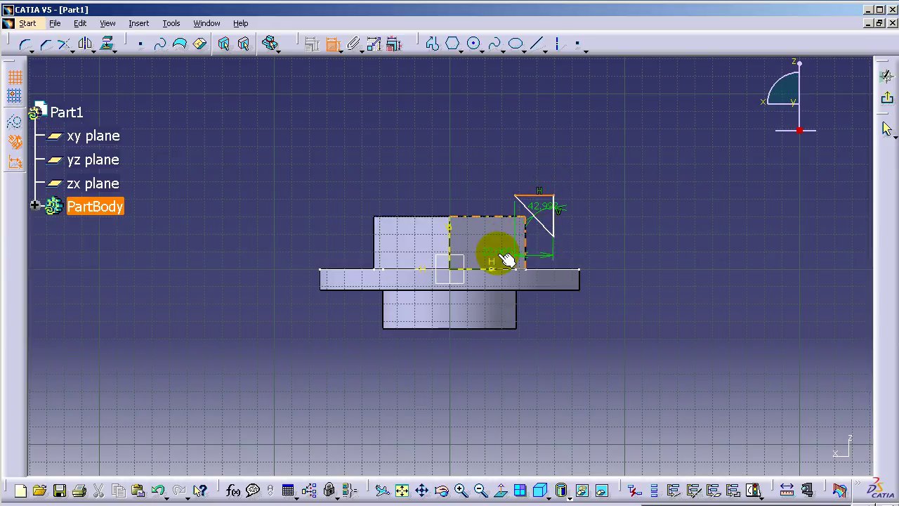
pyautogui.click(499, 269)
pyautogui.click(645, 244)
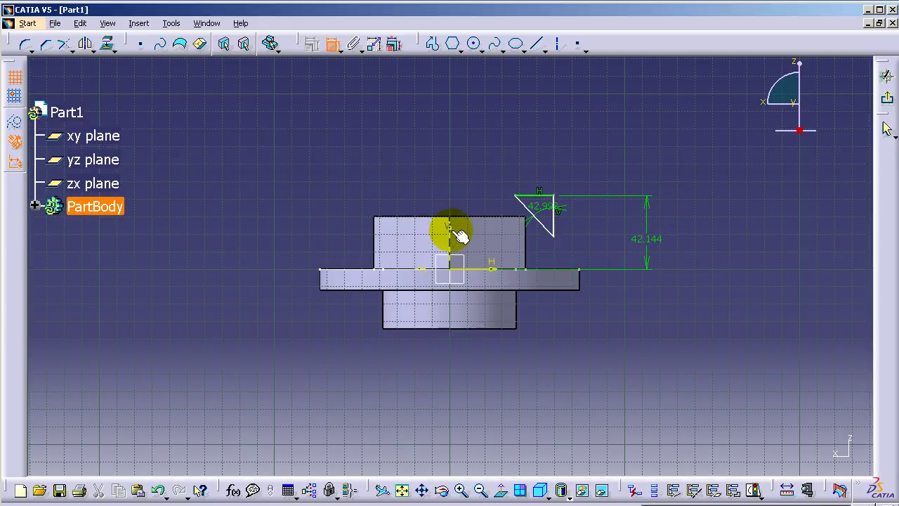
pyautogui.moveTo(451, 229); pyautogui.dragTo(526, 256)
# Step: Make the triangle's top-left corner coincident with the head's outer edge
pyautogui.click(507, 198)
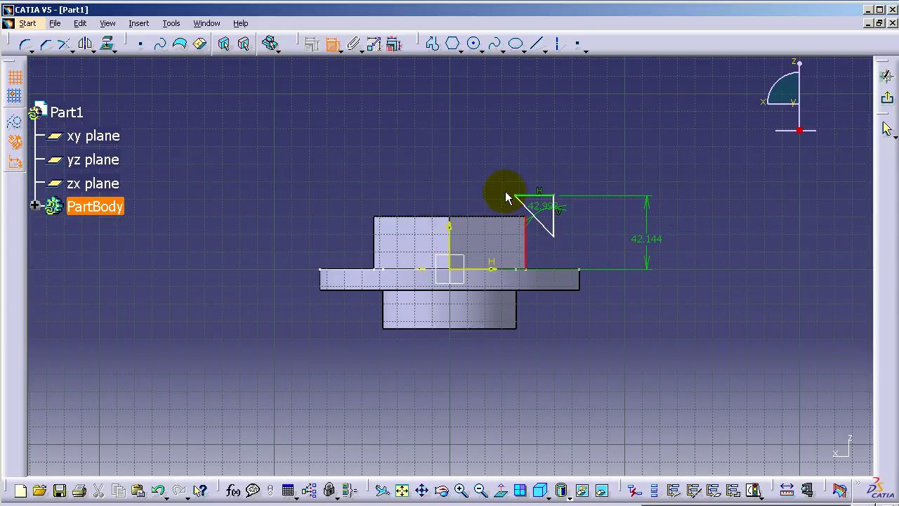
pyautogui.moveTo(516, 175); pyautogui.dragTo(549, 136, button='right')
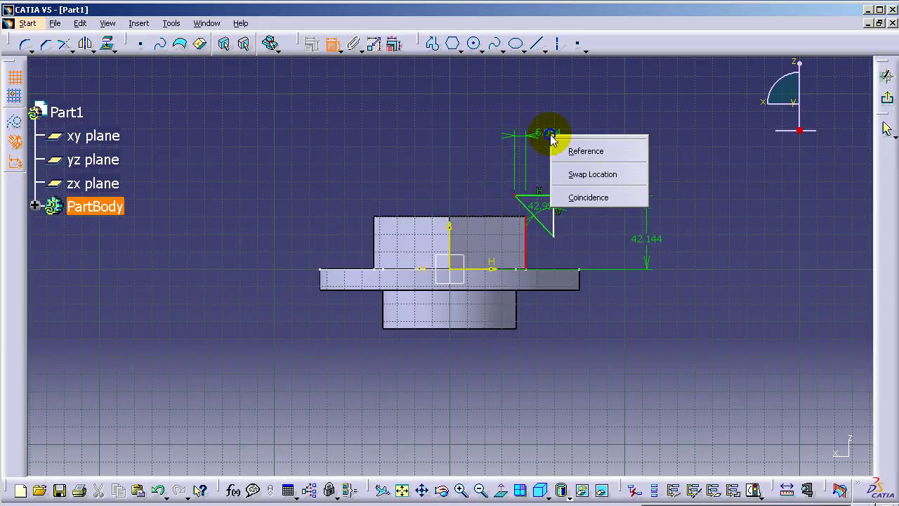
pyautogui.click(594, 199)
pyautogui.click(554, 218)
# Step: Set the angle to 45° and the height to 30, then exit the sketch
pyautogui.doubleClick(549, 211)
pyautogui.write('45')
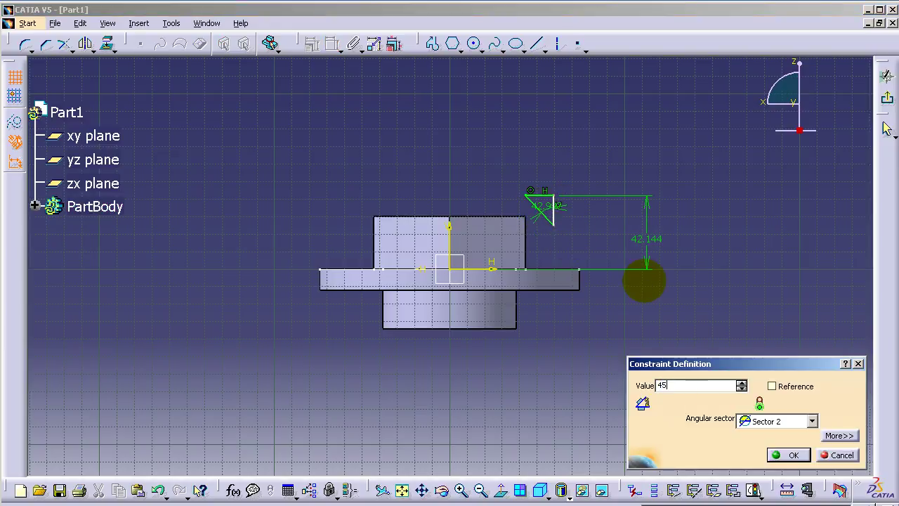
pyautogui.press('Return')
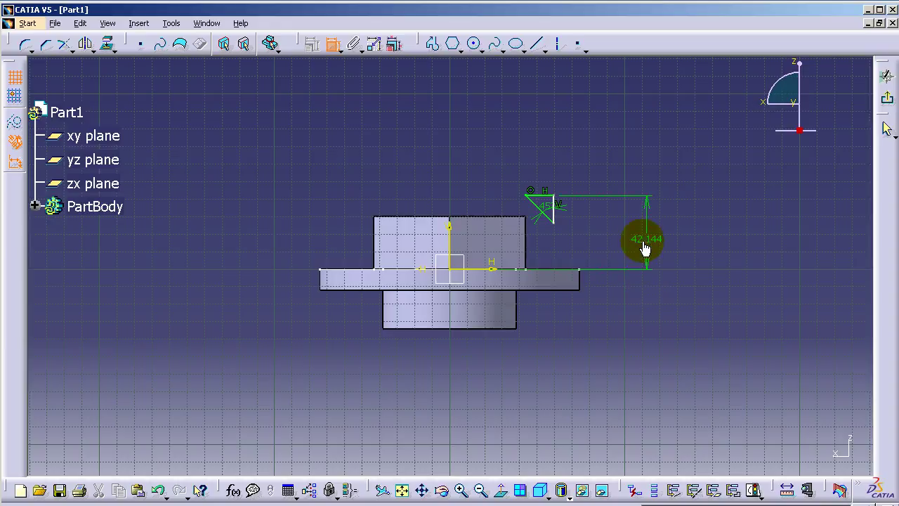
pyautogui.doubleClick(644, 239)
pyautogui.write('30')
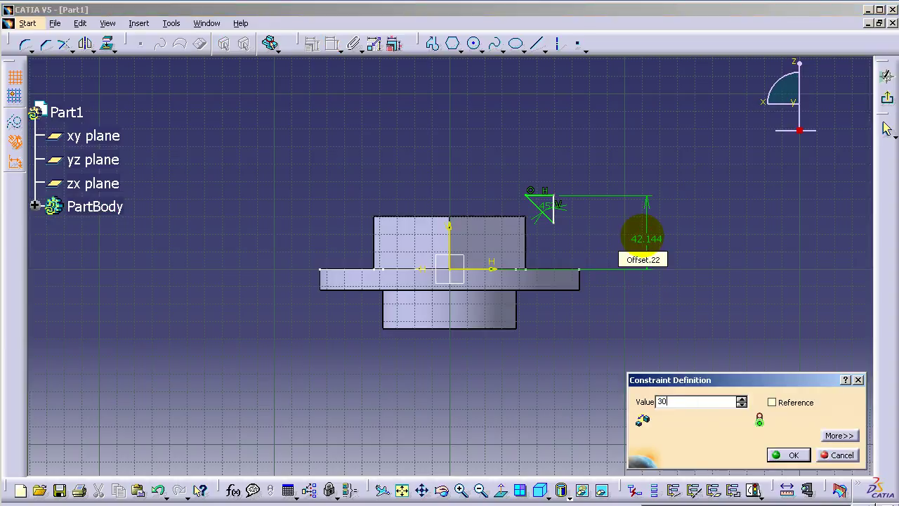
pyautogui.press('Return')
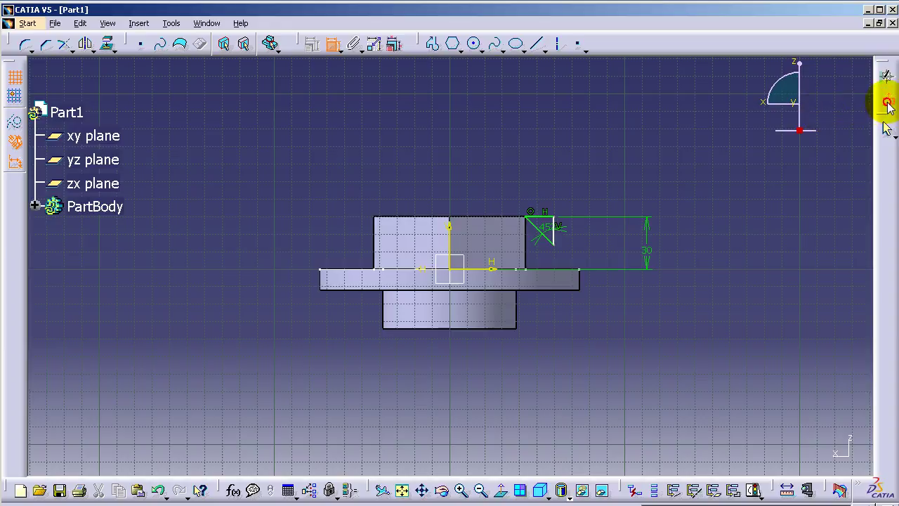
pyautogui.click(886, 104)
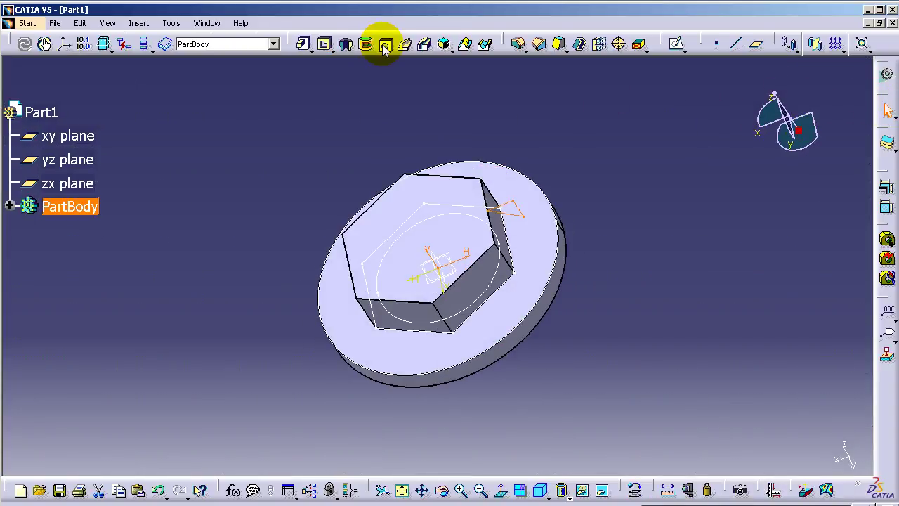
# Step: Groove the triangle sketch 360° about the Z axis to chamfer the hex head
pyautogui.click(367, 45)
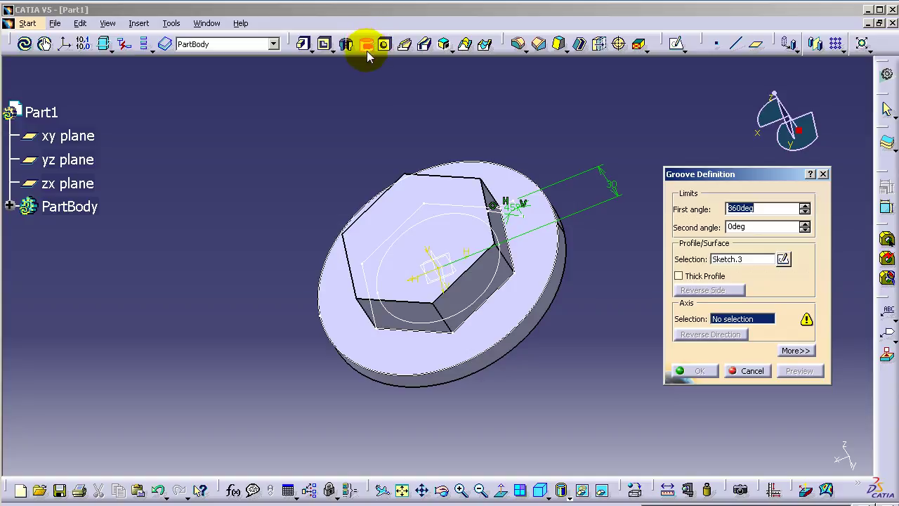
pyautogui.rightClick(737, 322)
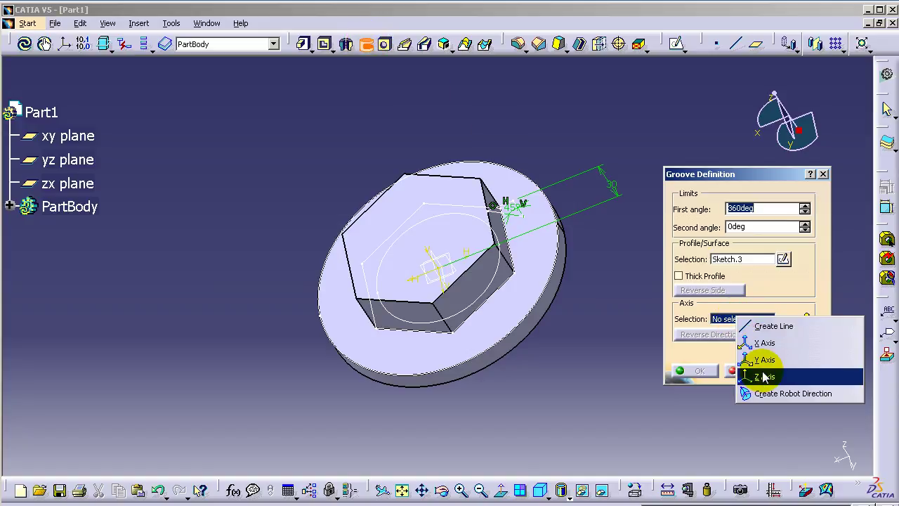
pyautogui.click(762, 373)
pyautogui.click(697, 371)
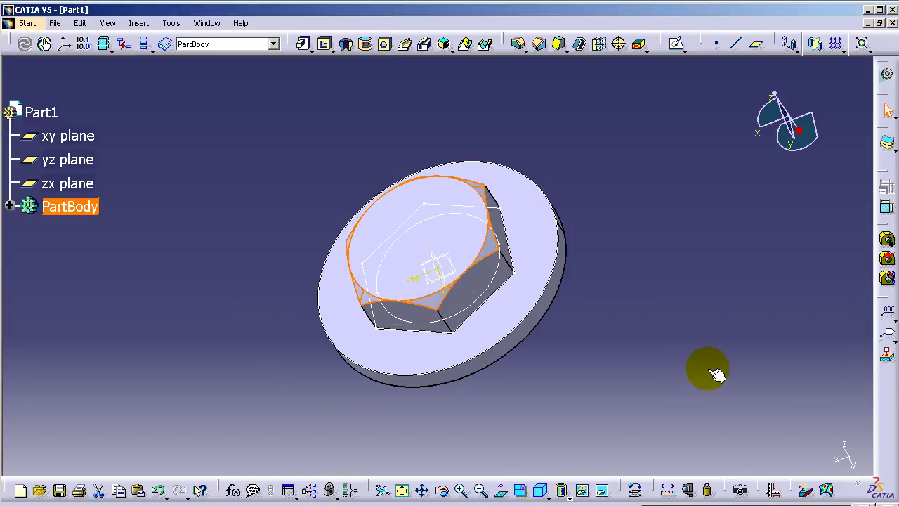
# Step: Create a blind hole on the shank end face, 58 mm diameter and 48 mm deep
pyautogui.moveTo(640, 376); pyautogui.dragTo(544, 278, button='middle')
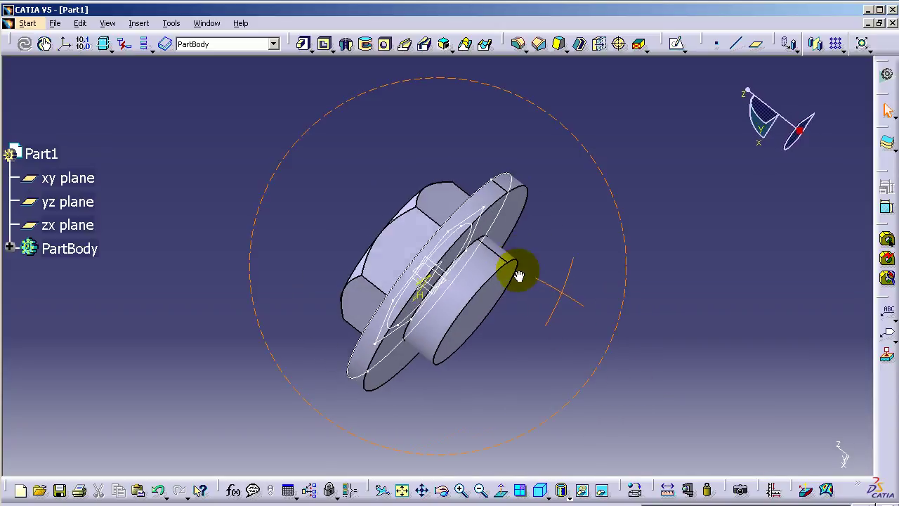
pyautogui.click(523, 267)
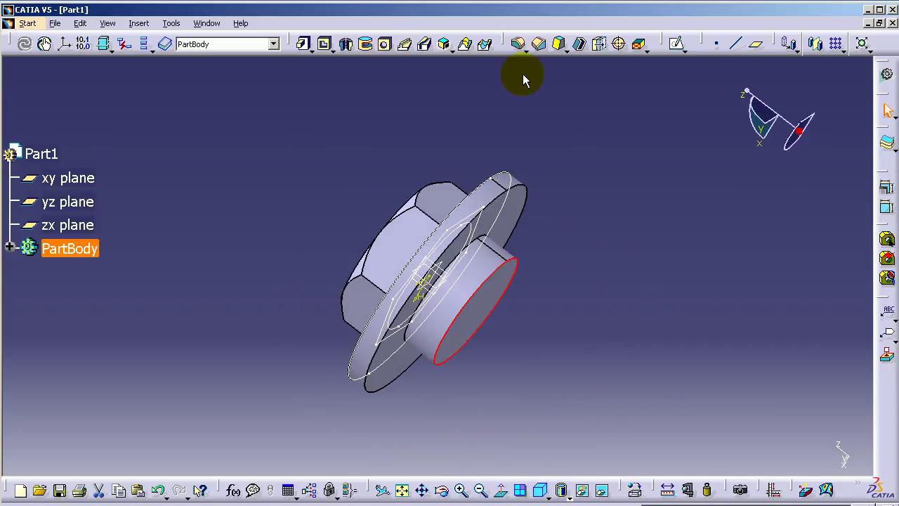
pyautogui.click(389, 51)
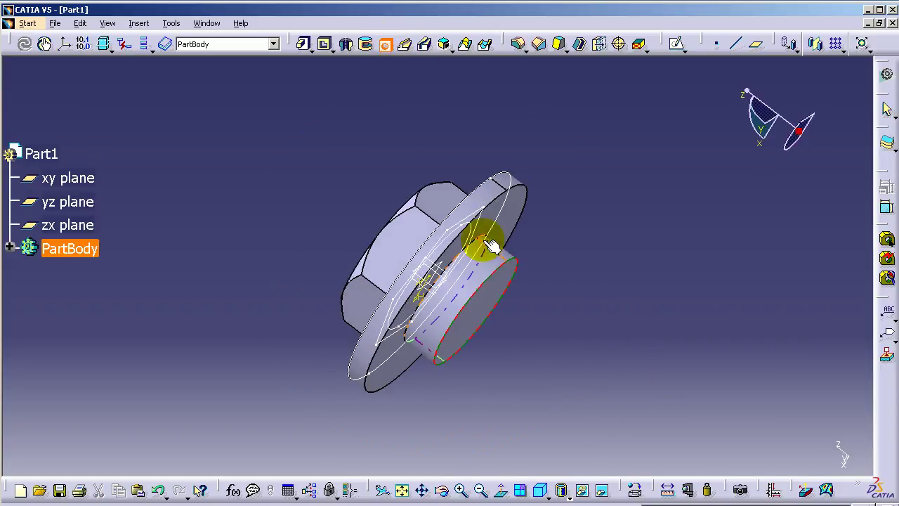
pyautogui.click(482, 305)
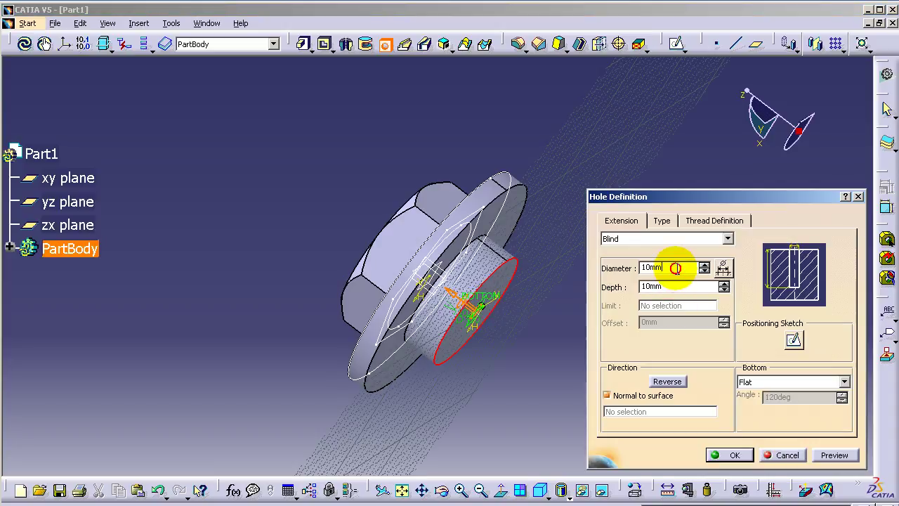
pyautogui.moveTo(675, 268); pyautogui.dragTo(595, 272)
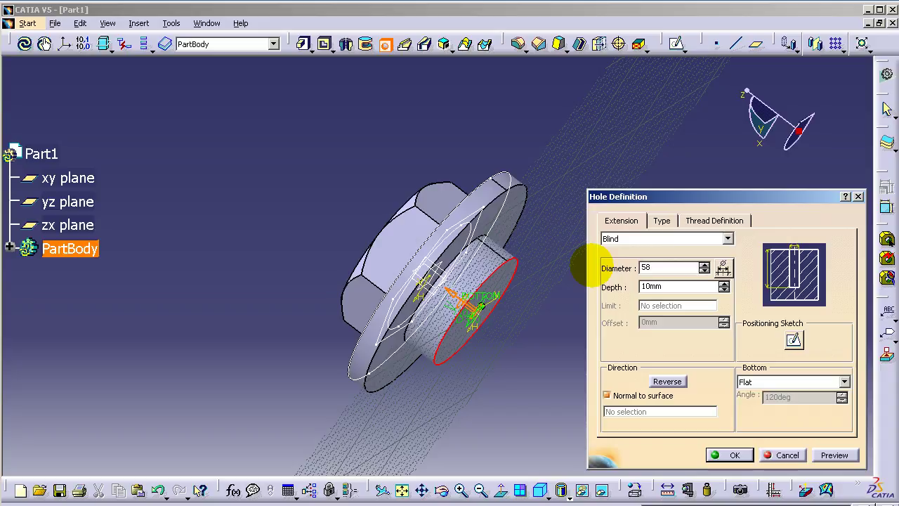
pyautogui.moveTo(676, 286); pyautogui.dragTo(628, 286)
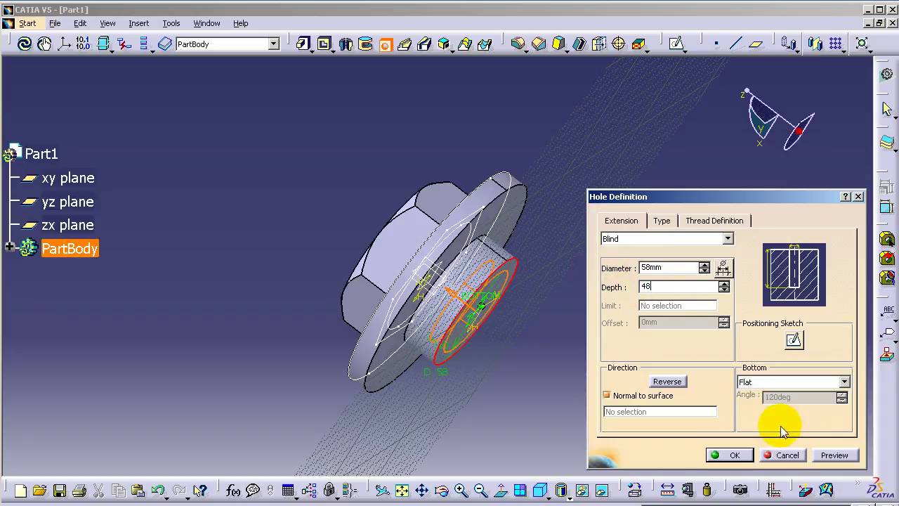
pyautogui.click(823, 455)
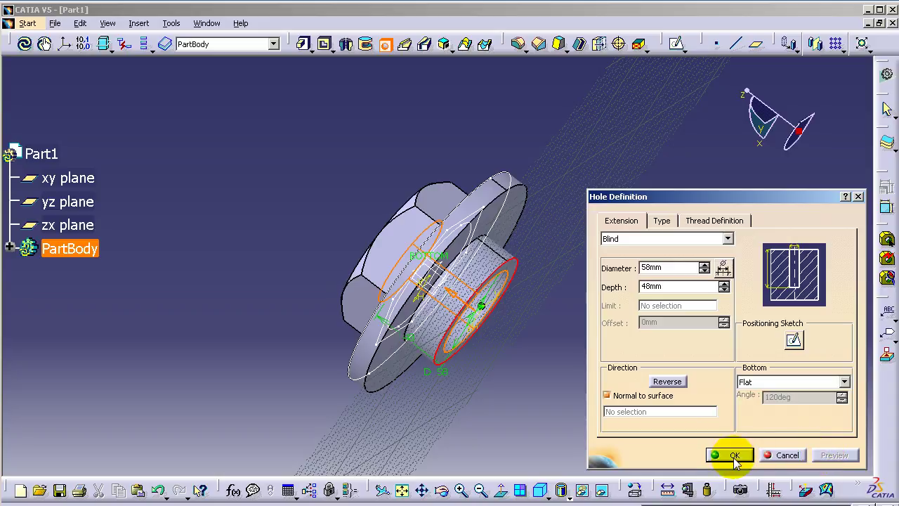
pyautogui.click(730, 454)
pyautogui.moveTo(394, 254); pyautogui.dragTo(579, 245, button='middle')
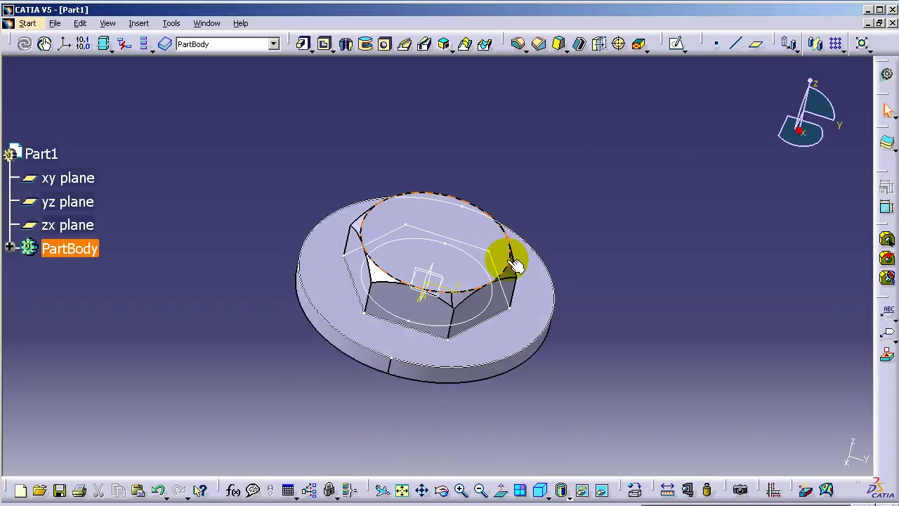
# Step: Place a new hole on the top face of the hex head and make it threaded
pyautogui.click(508, 264)
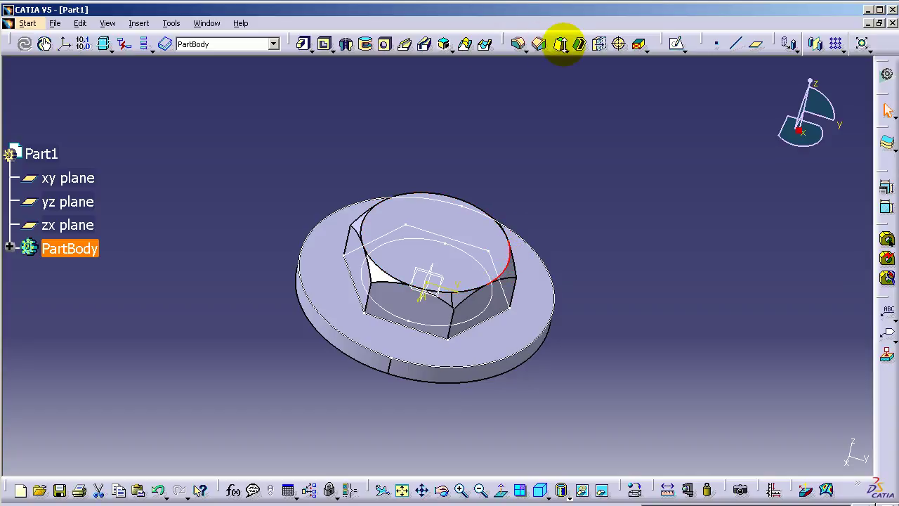
pyautogui.click(387, 47)
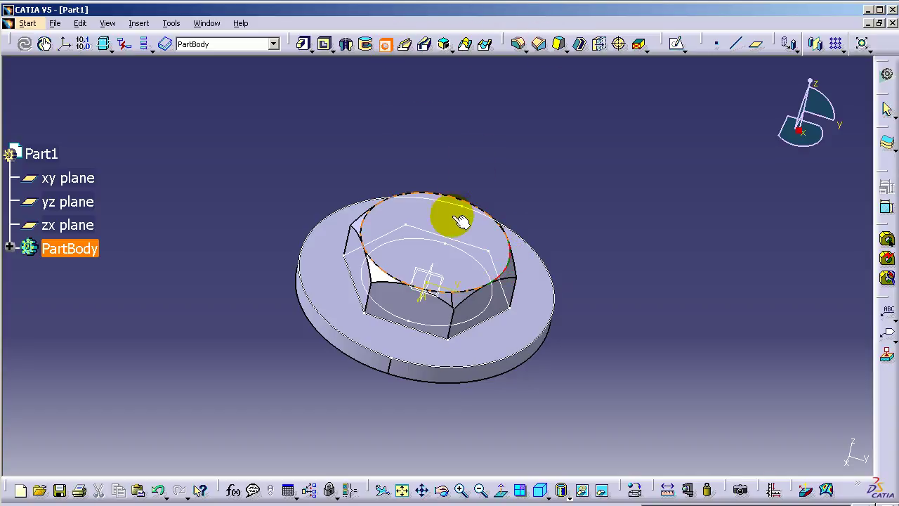
pyautogui.click(457, 218)
pyautogui.click(688, 225)
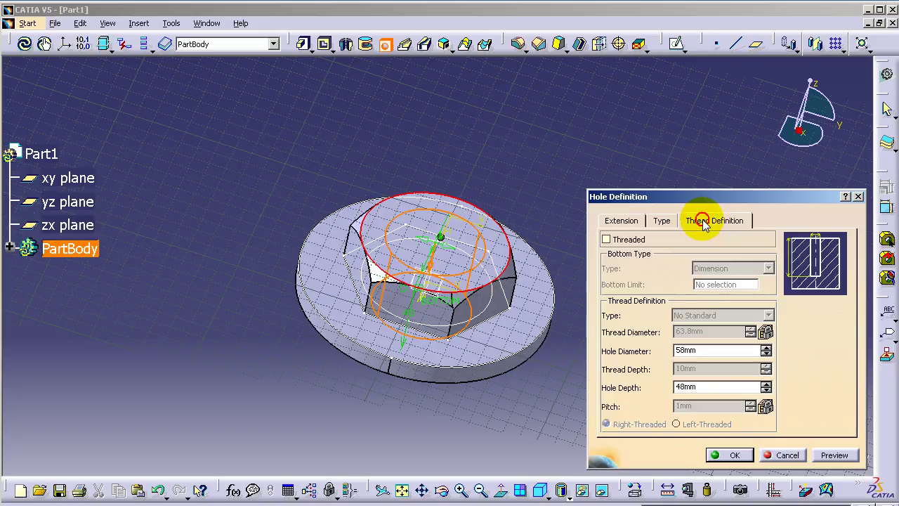
pyautogui.click(606, 240)
# Step: Set the thread to Metric Thick Pitch M12 with 30 mm thread and hole depth
pyautogui.click(733, 316)
pyautogui.click(704, 331)
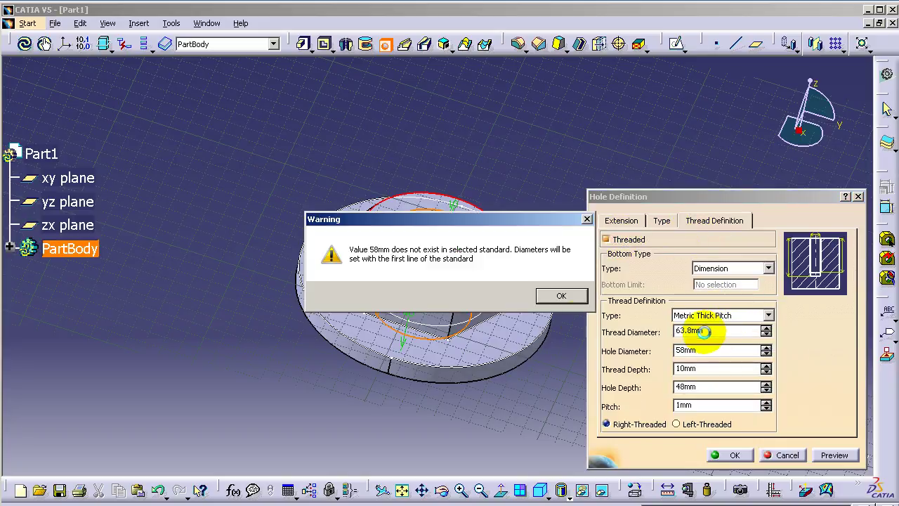
pyautogui.click(561, 296)
pyautogui.click(719, 331)
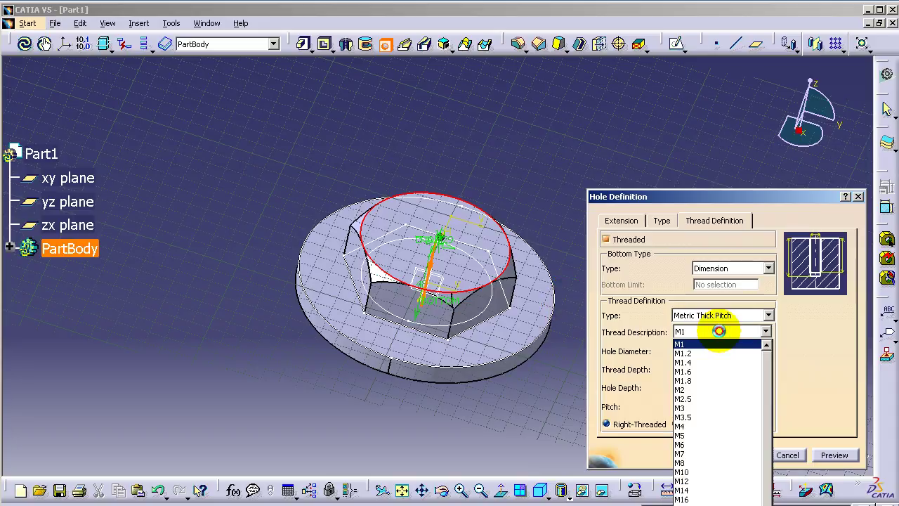
pyautogui.click(697, 481)
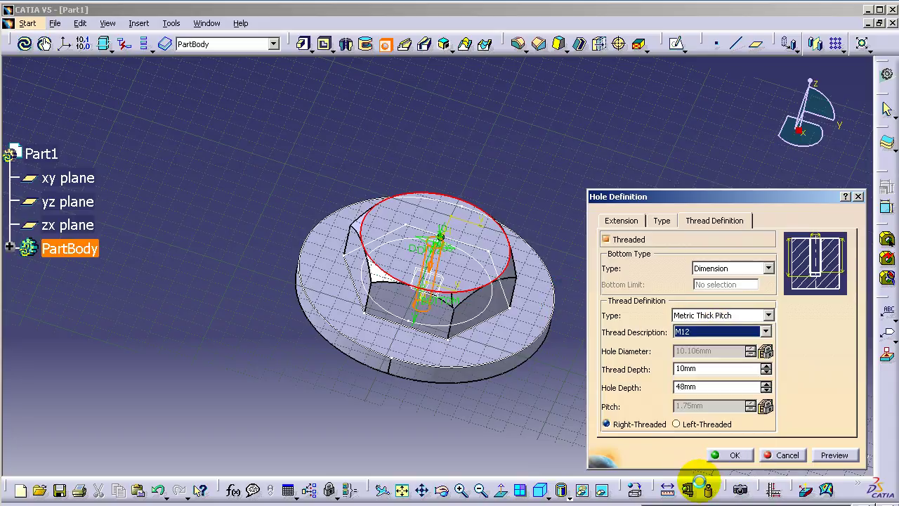
pyautogui.moveTo(713, 368); pyautogui.dragTo(598, 367)
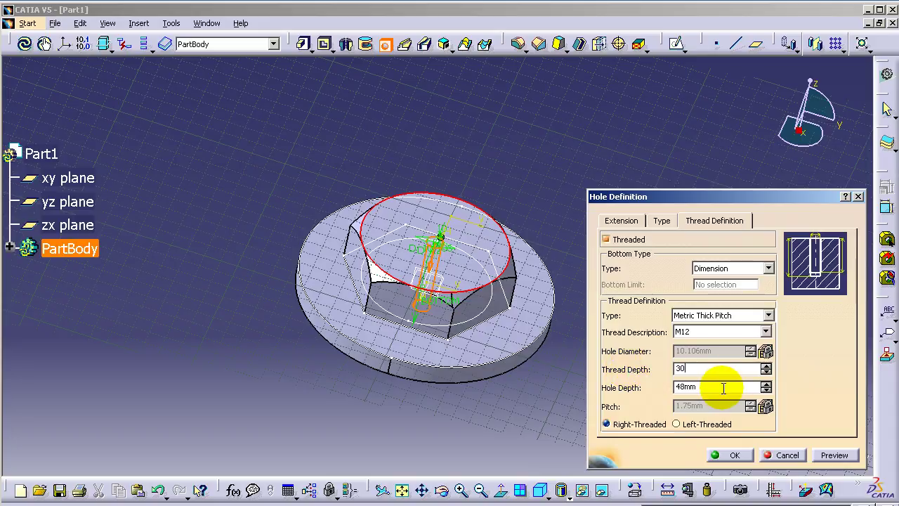
pyautogui.moveTo(758, 387); pyautogui.dragTo(636, 382)
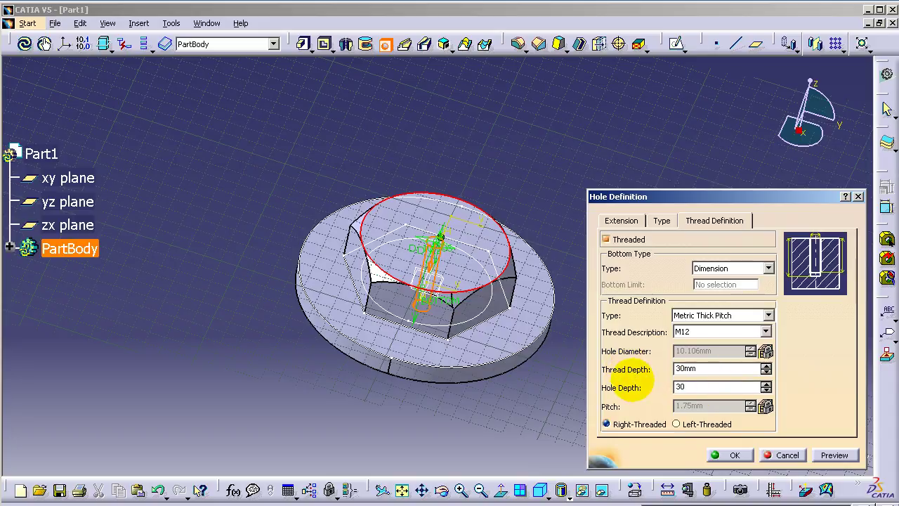
pyautogui.click(732, 455)
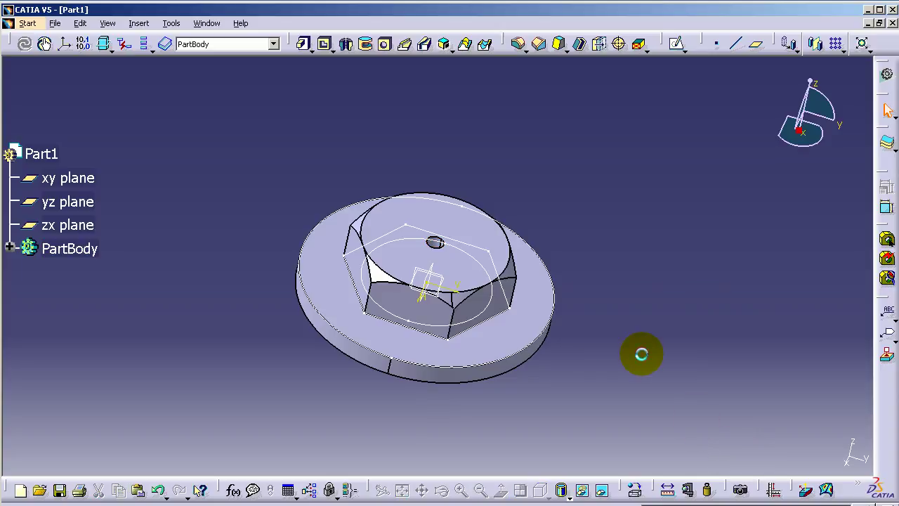
# Step: Start a thread using the shank bore's wall as lateral face and its end as limit
pyautogui.click(10, 247)
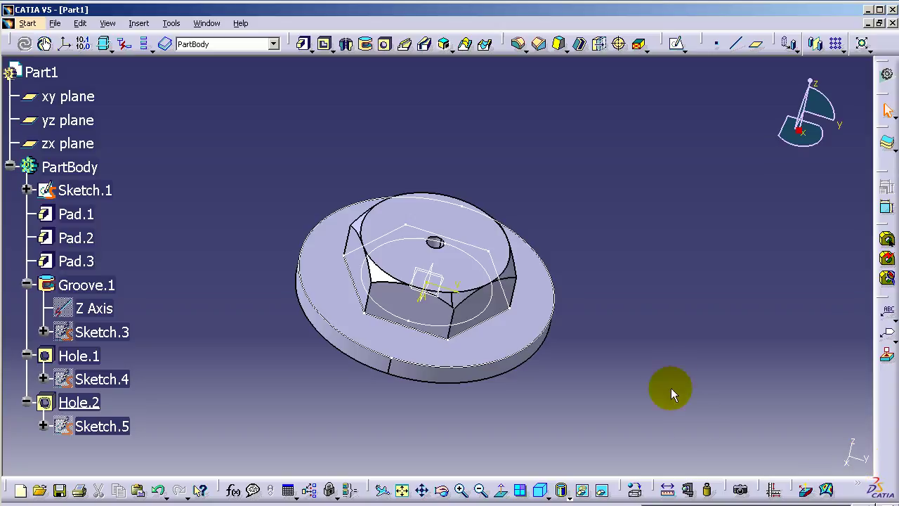
pyautogui.moveTo(671, 387); pyautogui.dragTo(494, 210, button='middle')
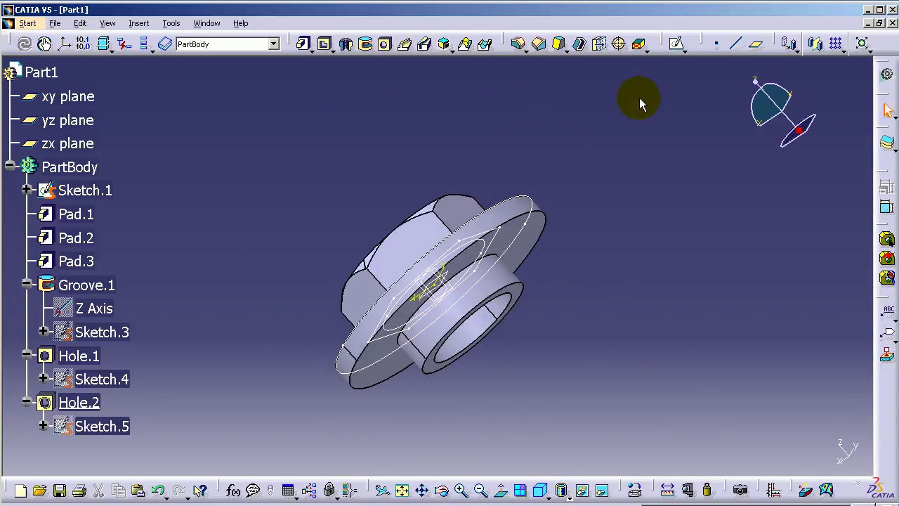
pyautogui.click(619, 47)
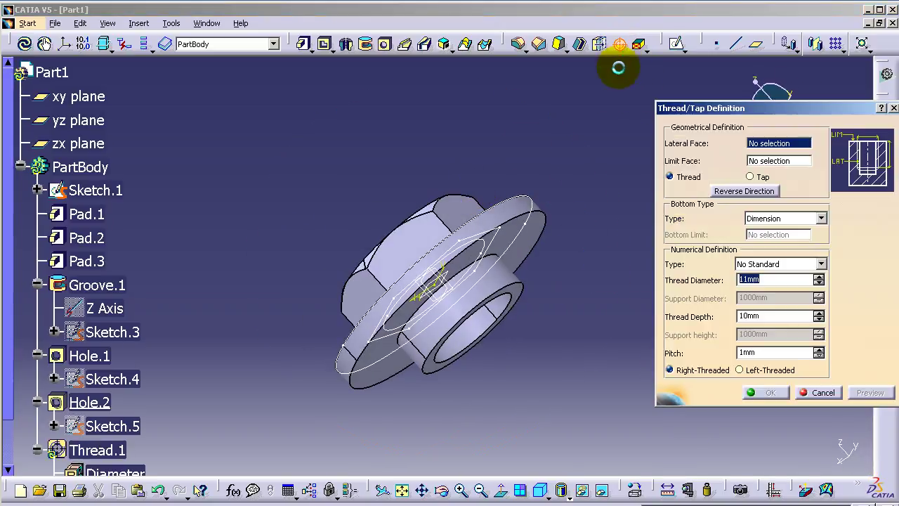
pyautogui.click(503, 278)
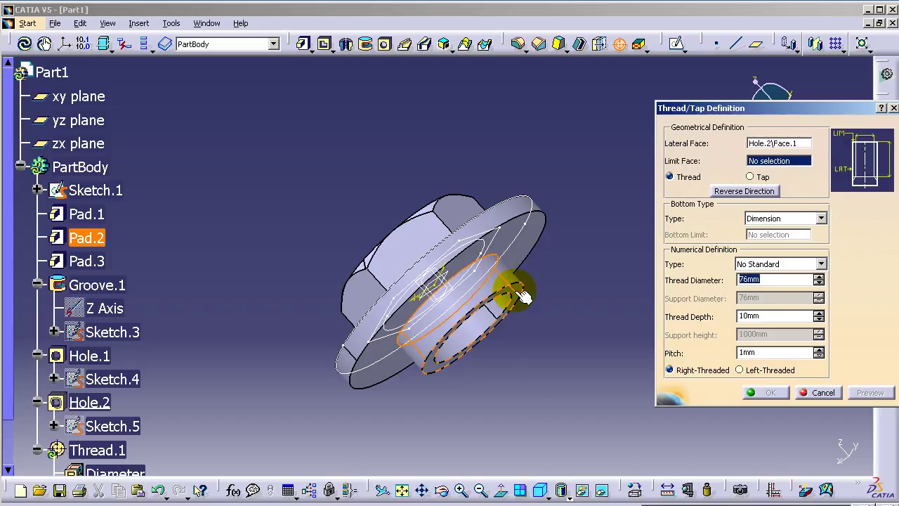
pyautogui.click(524, 297)
# Step: Create the 76 mm thread at 22 mm depth and 0.25 mm pitch
pyautogui.click(787, 264)
pyautogui.click(779, 273)
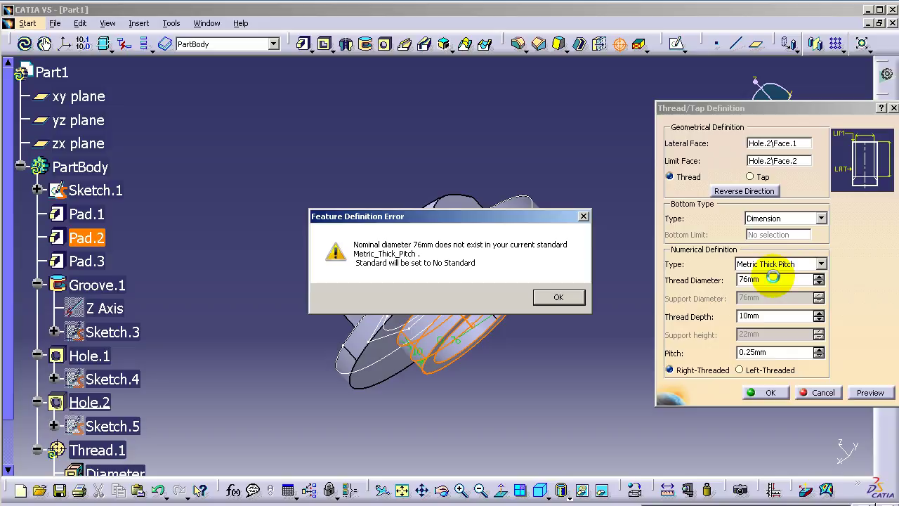
pyautogui.click(559, 296)
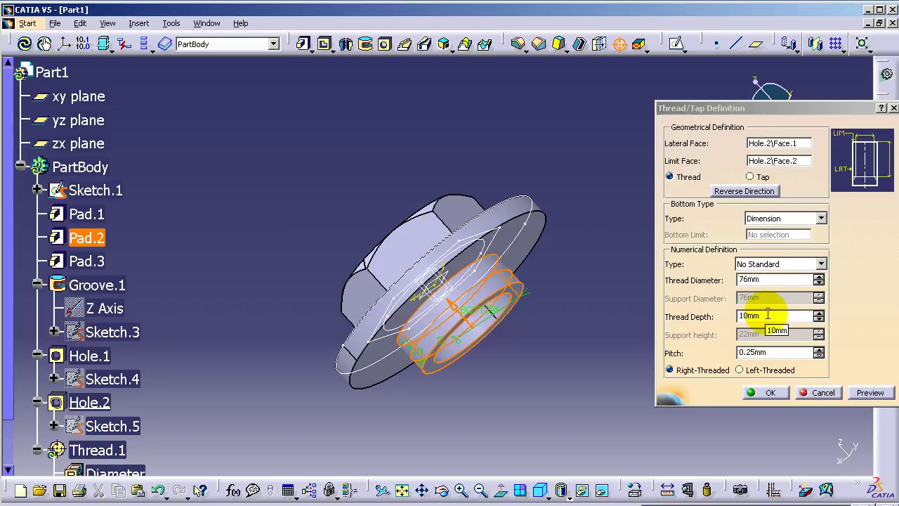
pyautogui.doubleClick(768, 315)
pyautogui.write('22')
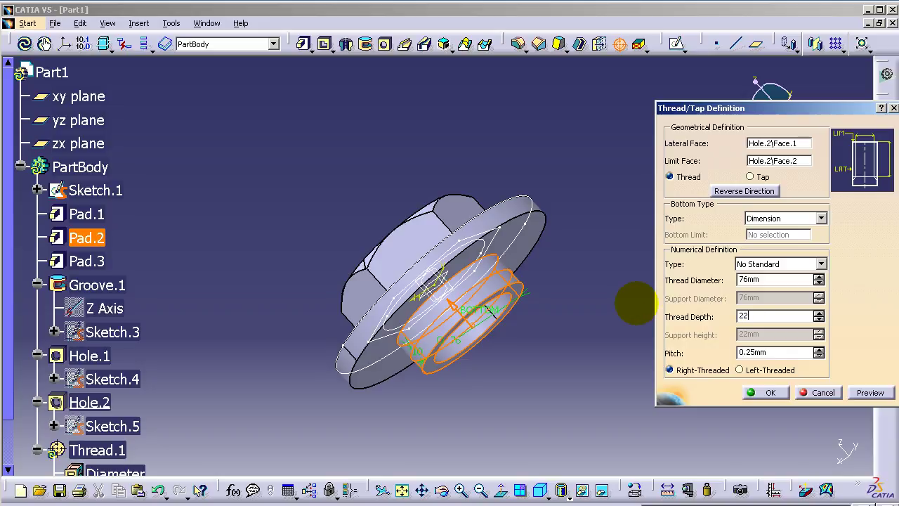
pyautogui.click(870, 391)
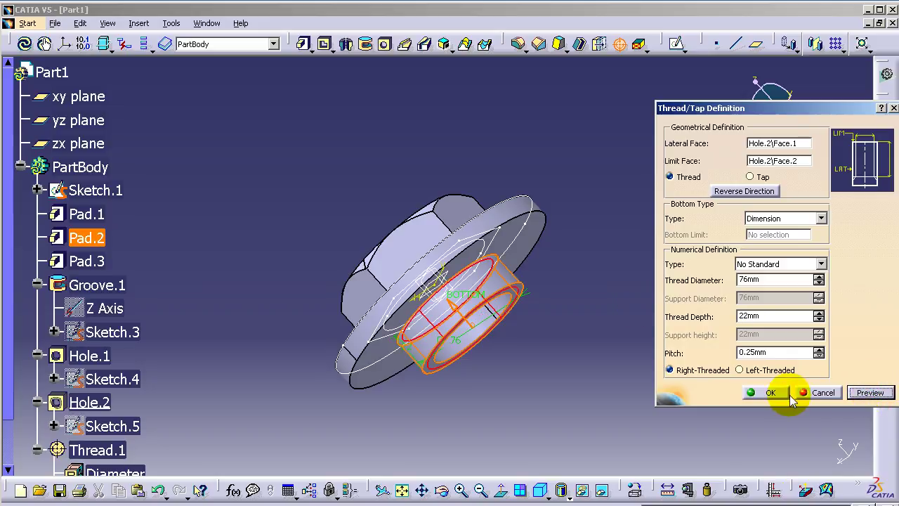
pyautogui.click(771, 392)
pyautogui.moveTo(352, 180)
pyautogui.mouseDown(button='middle')
pyautogui.moveTo(516, 257)
pyautogui.moveTo(562, 187)
pyautogui.moveTo(533, 124)
pyautogui.mouseUp(button='middle')
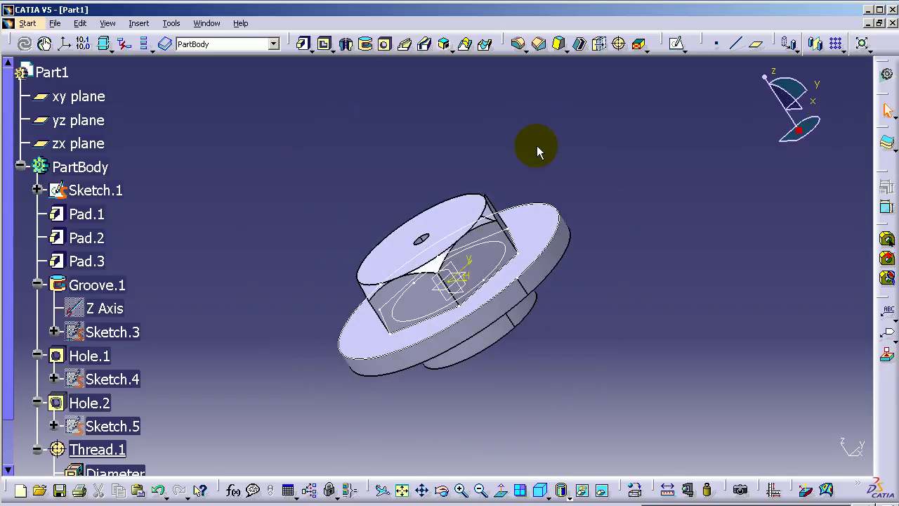